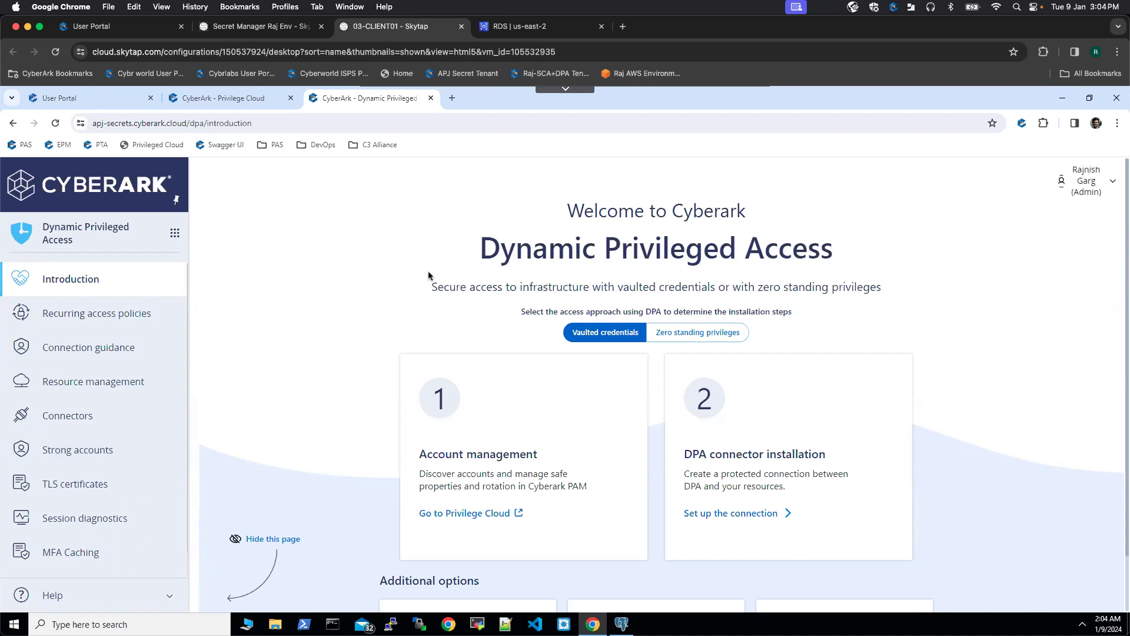
Check the endpoint of the database-1 PostgreSQL instance in the Amazon RDS console.
left_click(522, 27)
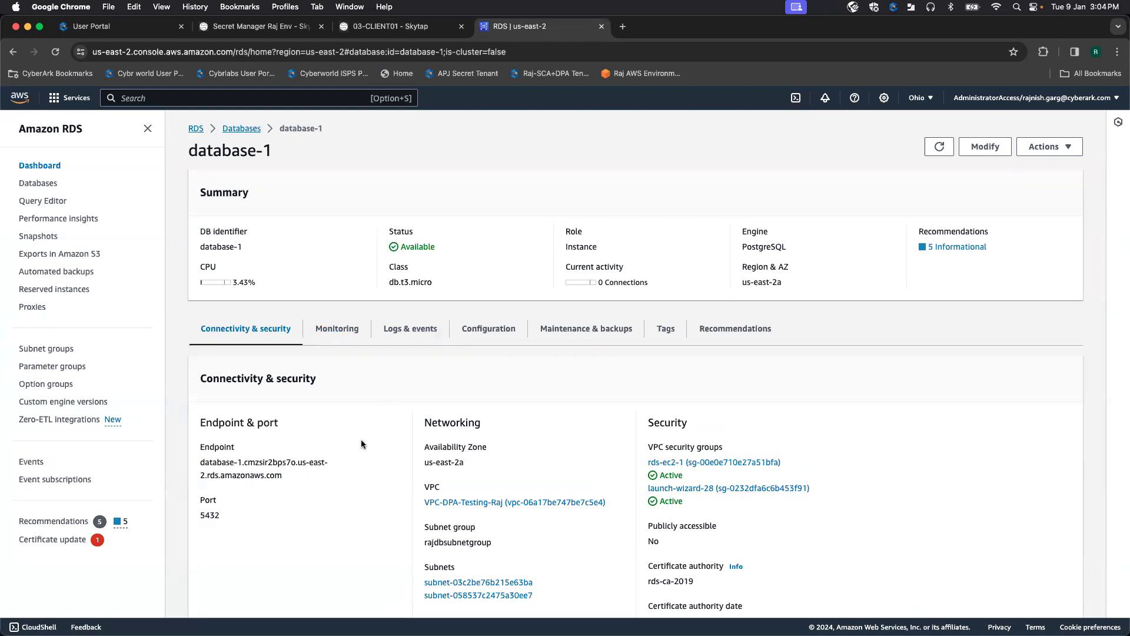
left_click_drag(298, 475, 202, 463)
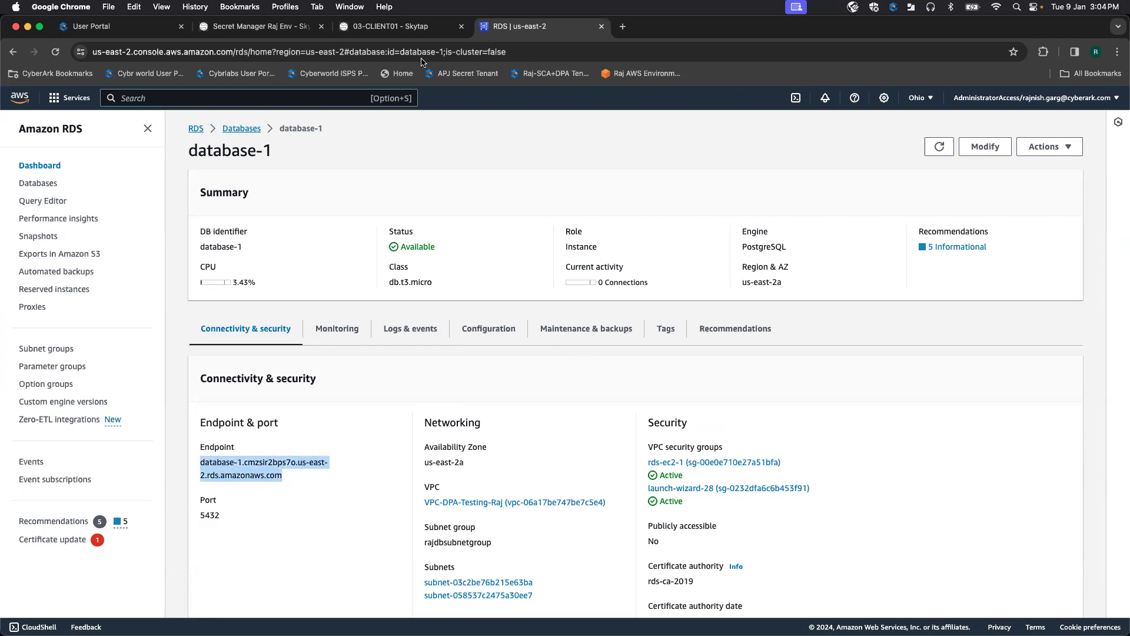
left_click(387, 29)
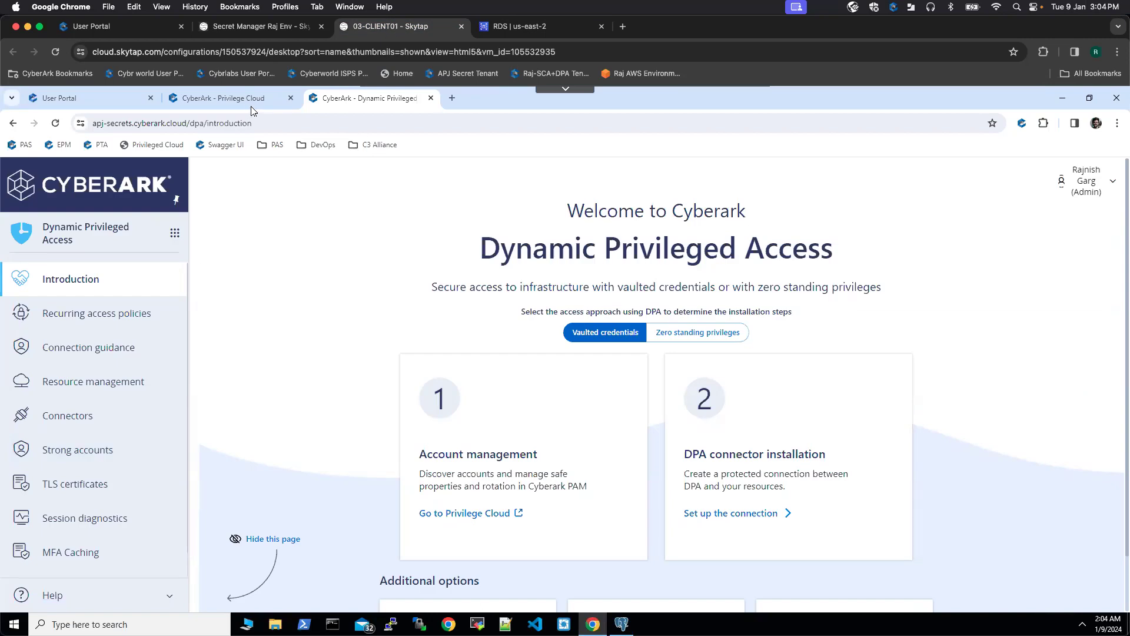
Review the detailed account properties of the vaulted postgres account in Privilege Cloud.
left_click(238, 97)
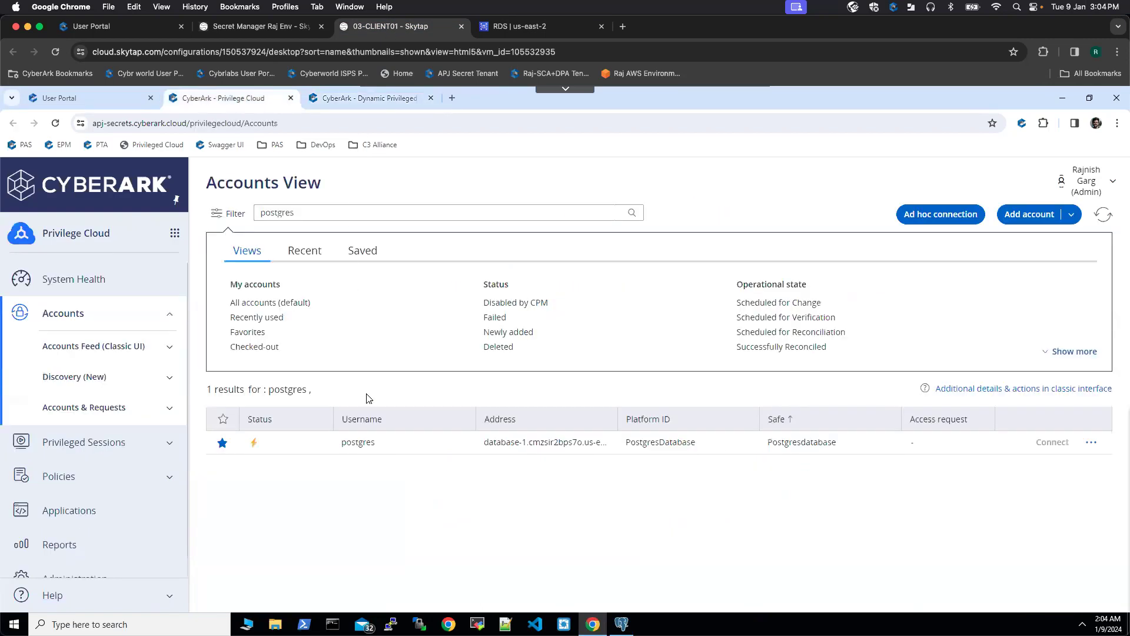
left_click(294, 442)
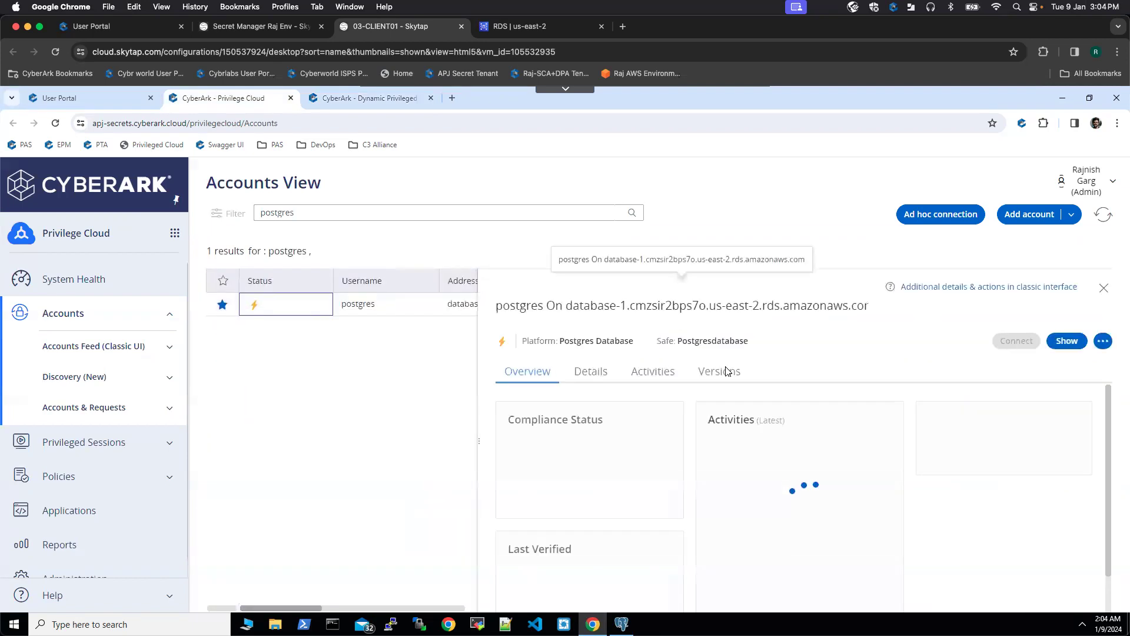
left_click(589, 372)
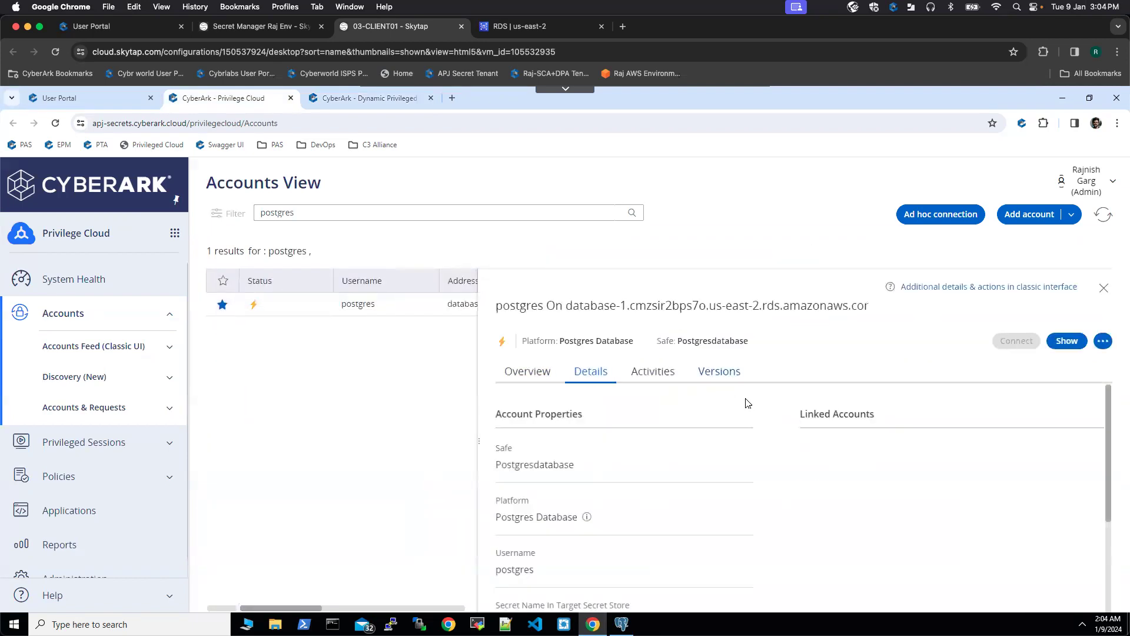
left_click_drag(1109, 413, 1107, 461)
left_click_drag(538, 489, 492, 488)
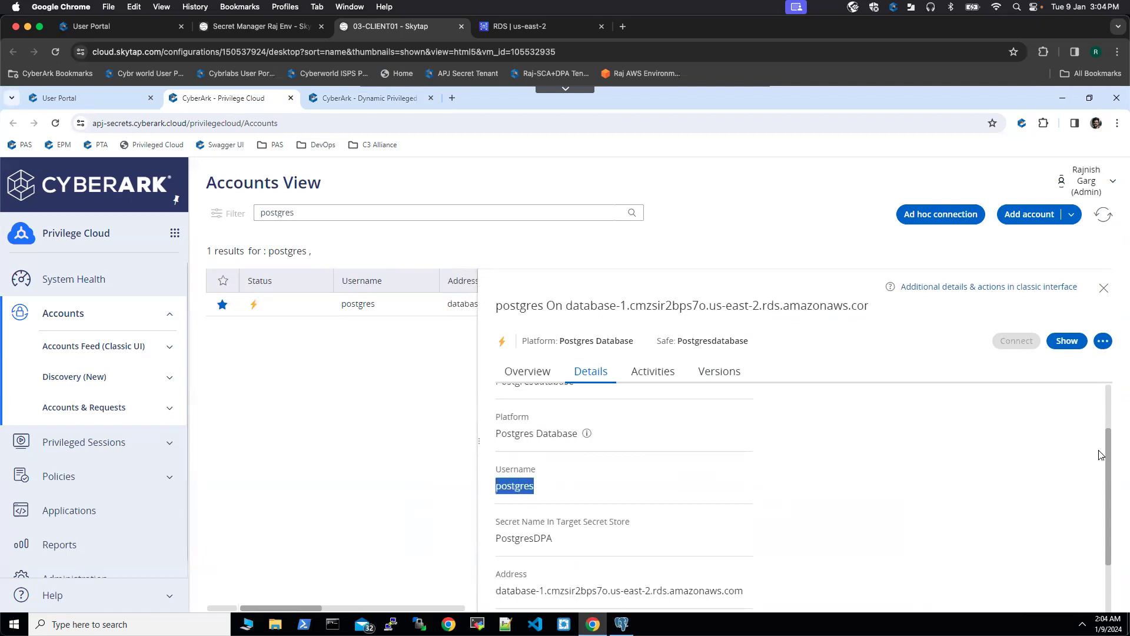
left_click_drag(1109, 461, 1110, 492)
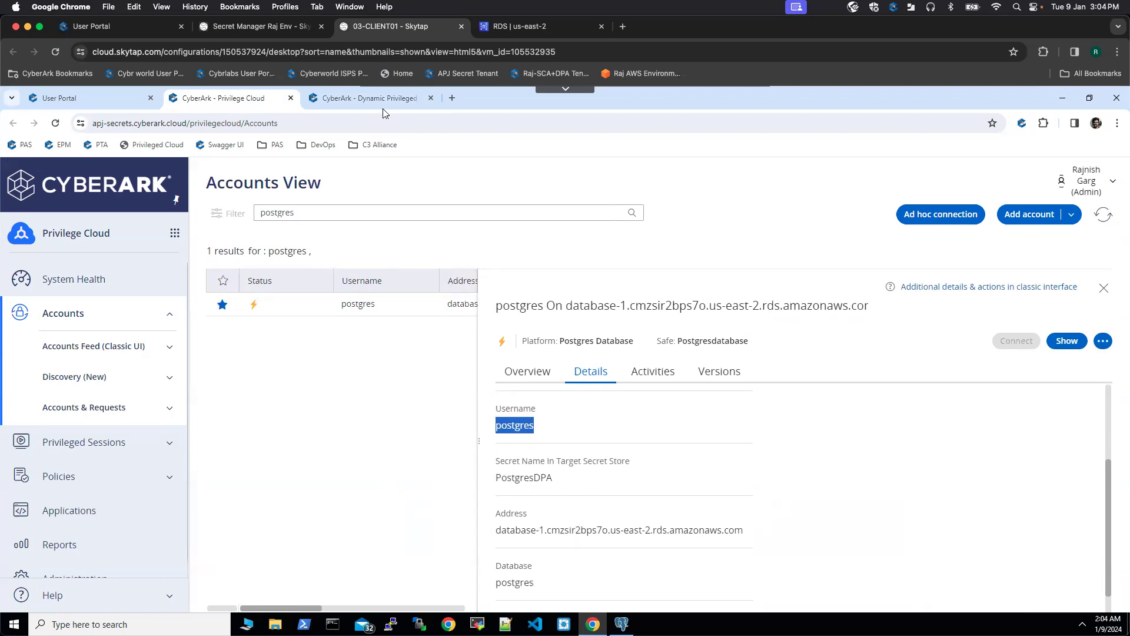
Switch to pgAdmin 4 and begin registering a server named "DPA DB vaulted account" in the Servers group.
left_click(359, 98)
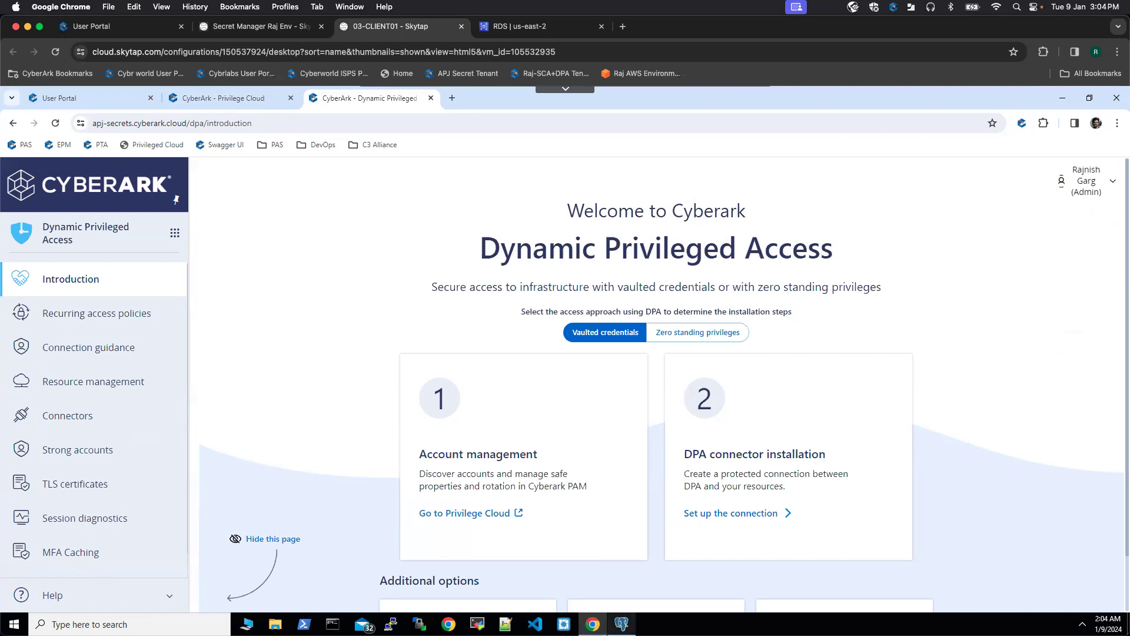
left_click(621, 623)
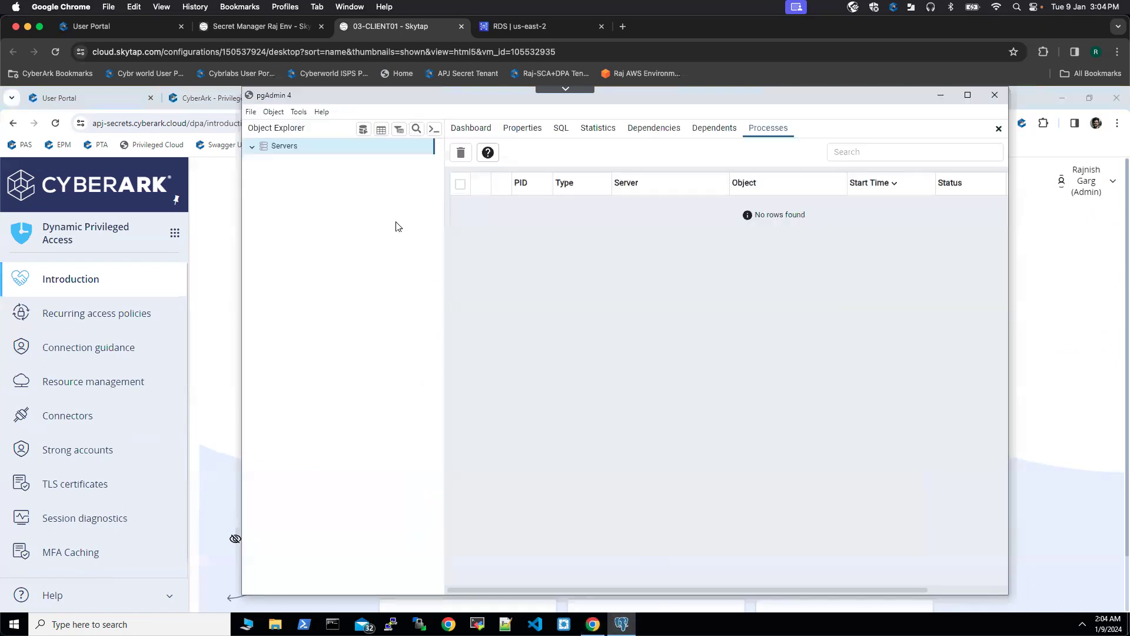
right_click(312, 150)
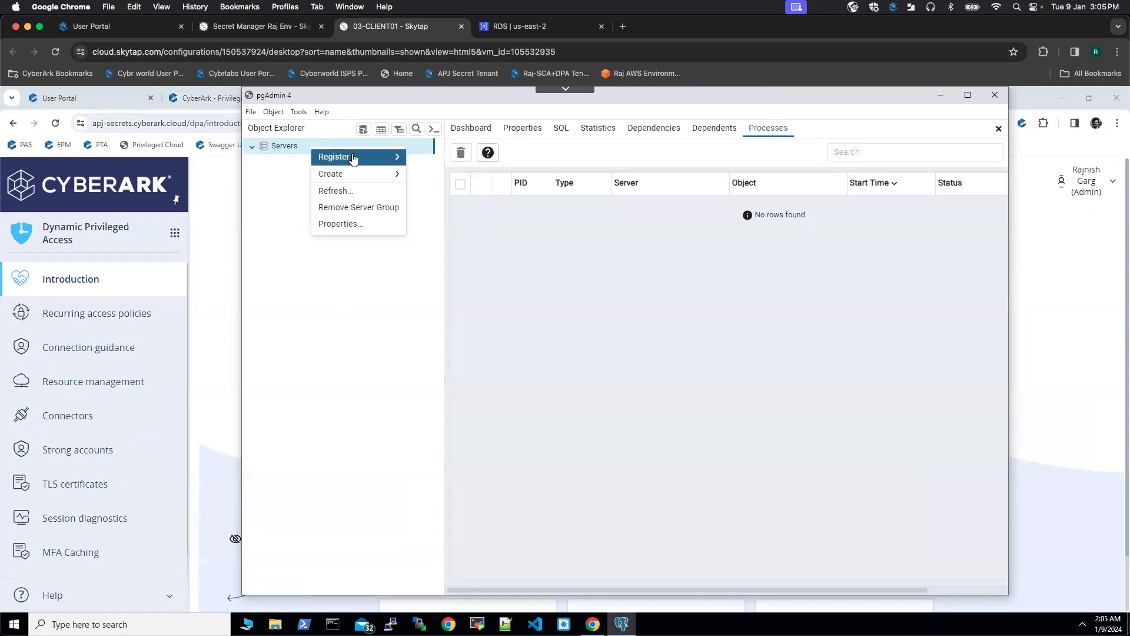
mouse_move(344, 157)
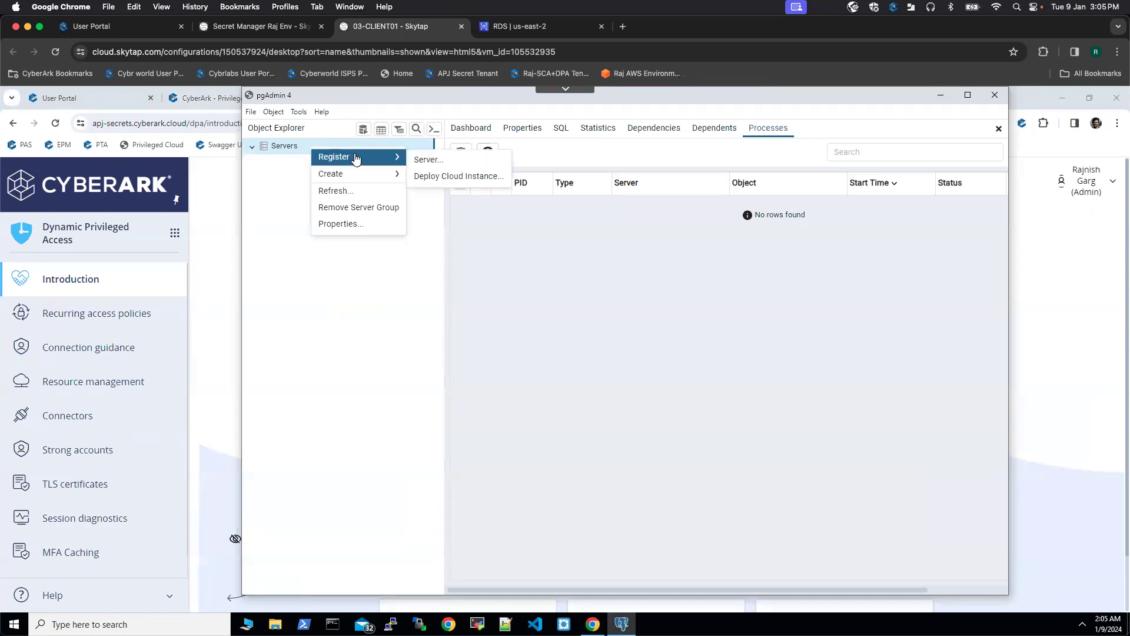
left_click(434, 163)
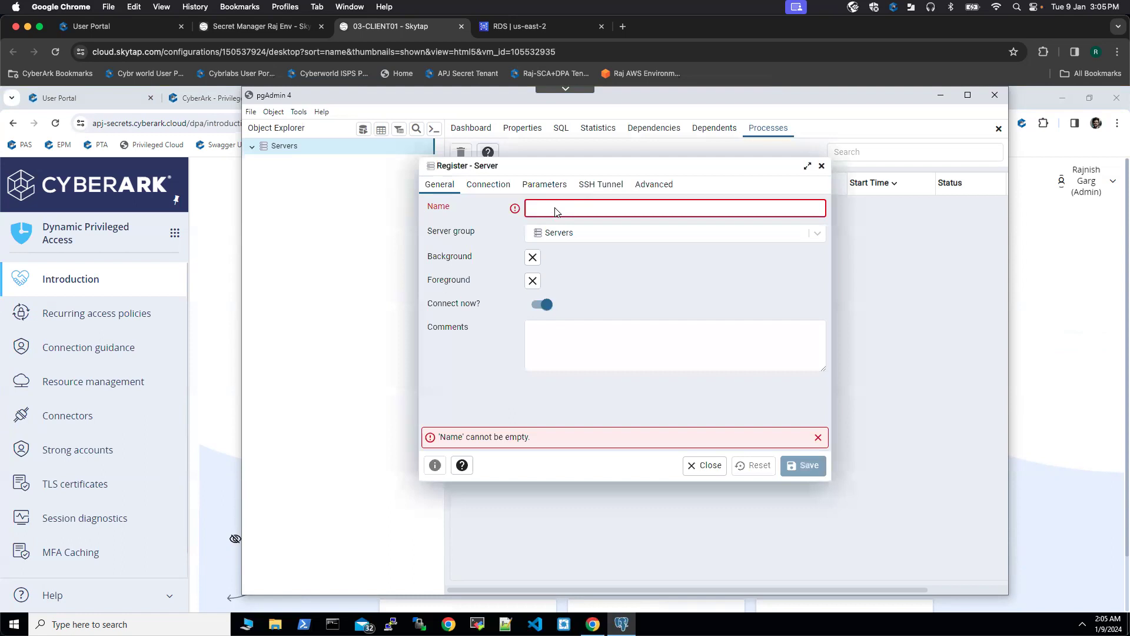
type("DPA DB vaulted account")
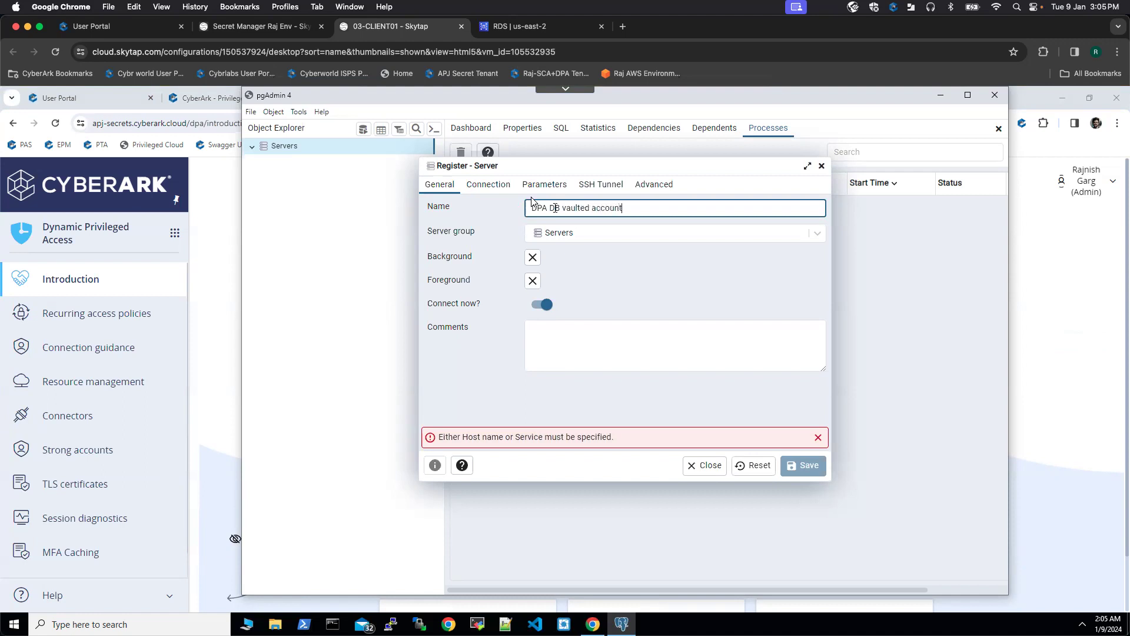
Copy the PostgreSQL database hostname from the connection guidance in Dynamic Privileged Access.
left_click(491, 187)
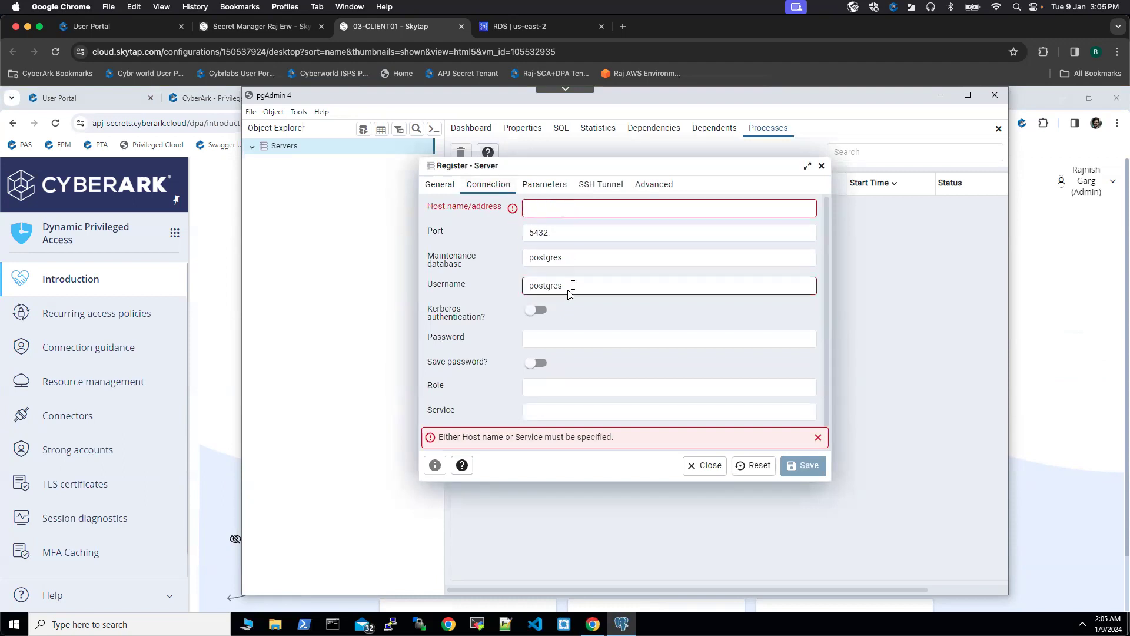
left_click(224, 316)
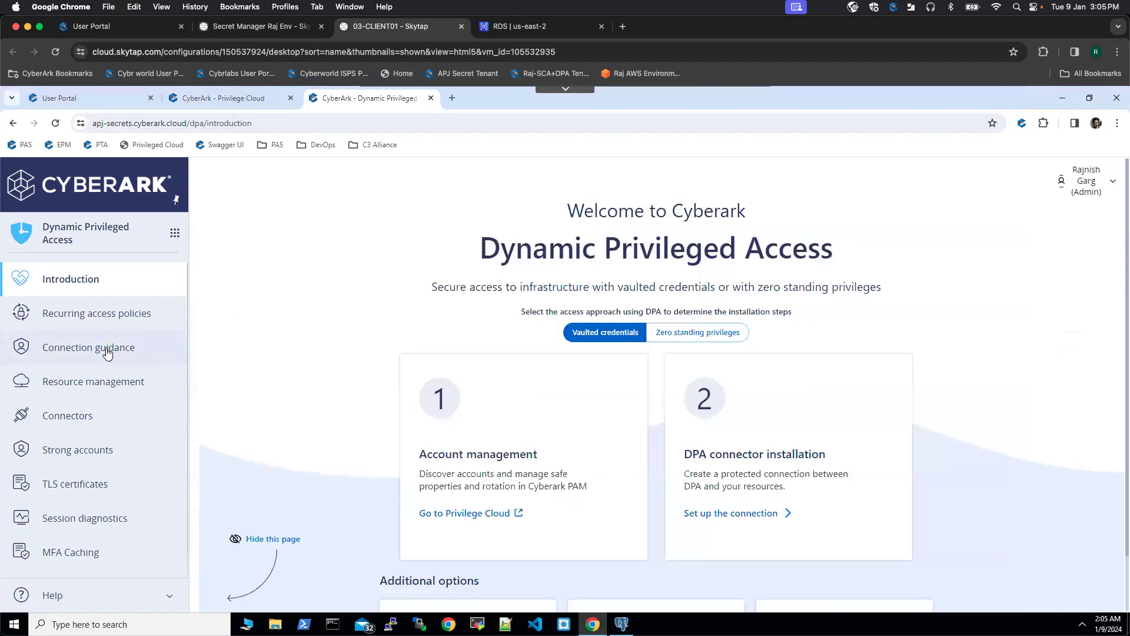
left_click(109, 349)
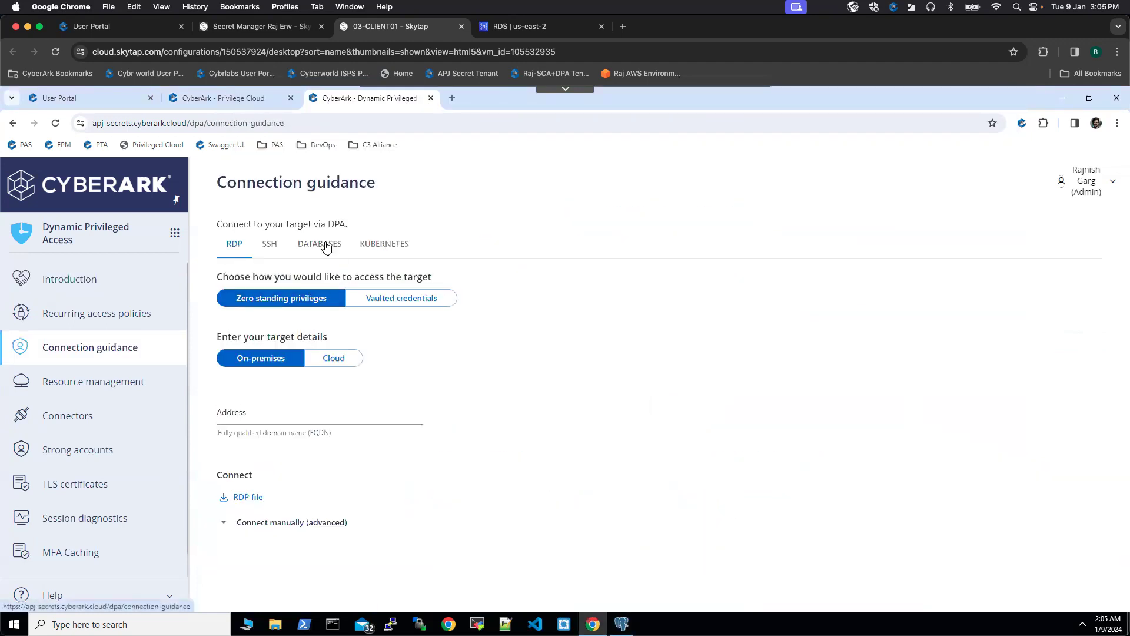
left_click(325, 243)
left_click(287, 291)
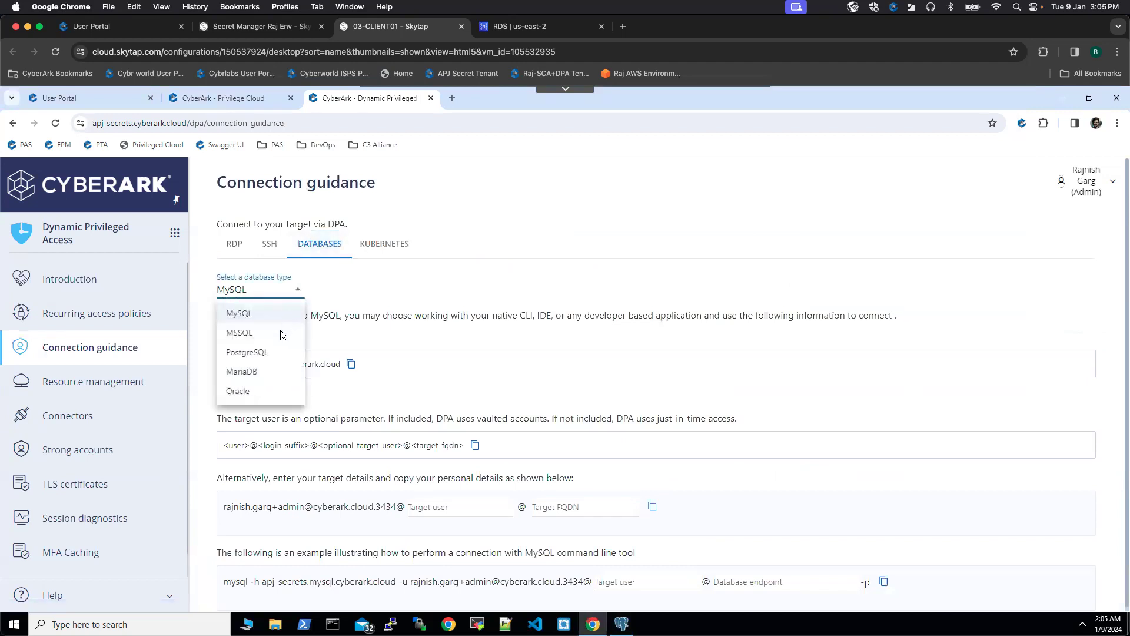
left_click(276, 352)
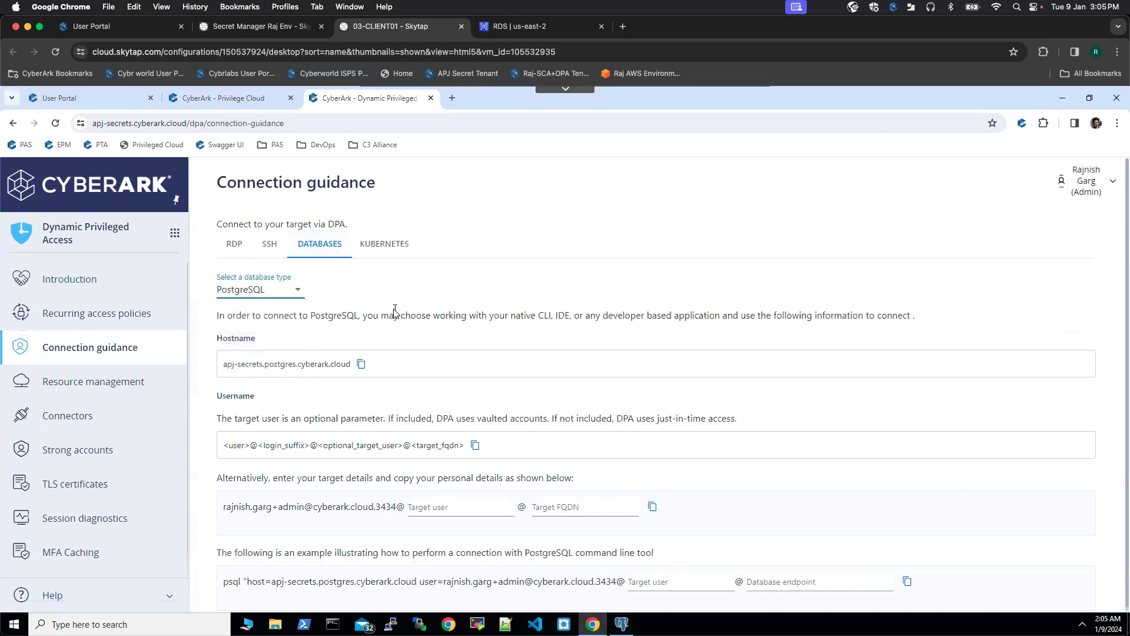
left_click(360, 365)
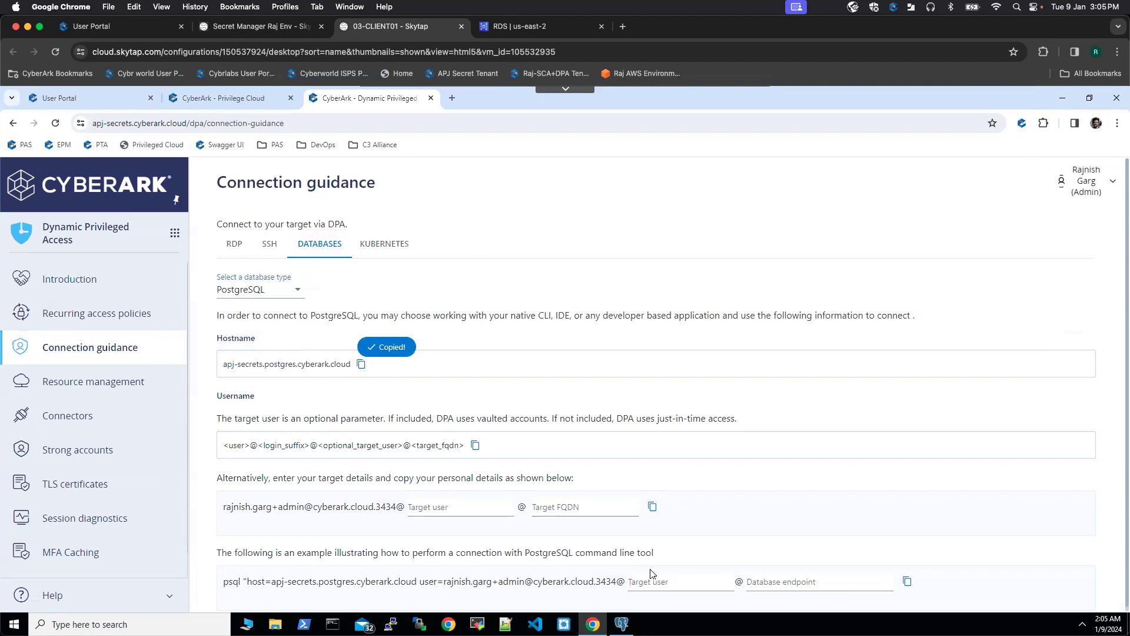
Set the new pgAdmin server's host address to the copied apj-secrets.postgres.cyberark.cloud.
key("alt+Tab")
left_click(555, 207)
key("ctrl+v")
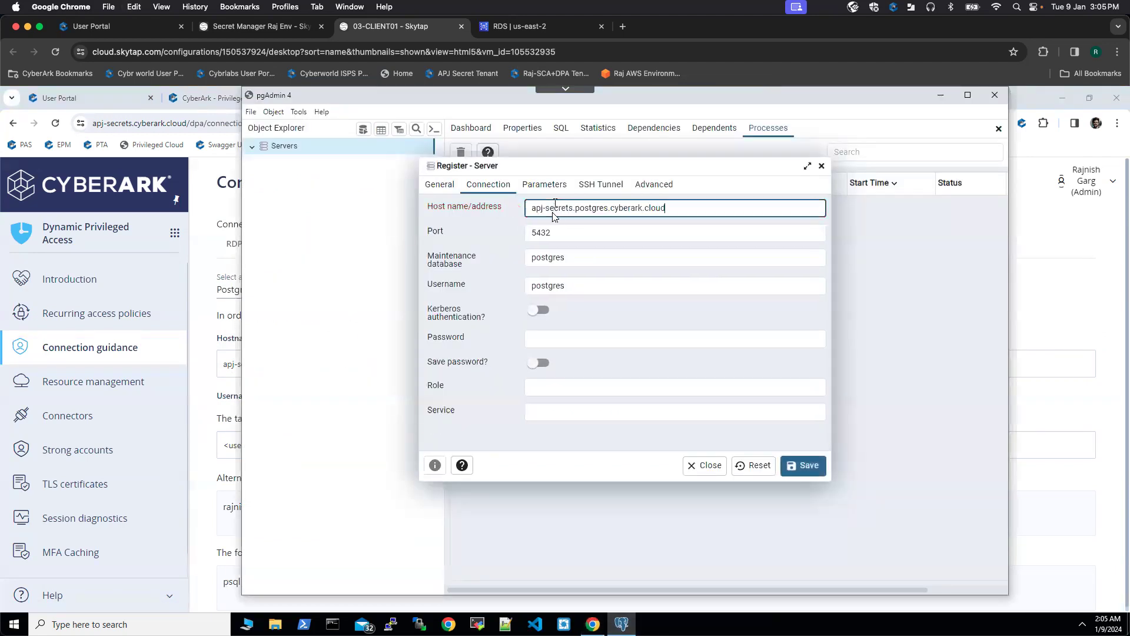
Clear the server's username, and copy the DPA login string for target user postgres and target FQDN database-1.cmzsir2bps7o.us-east-2.rds.amazonaws.com.
left_click_drag(570, 291, 515, 287)
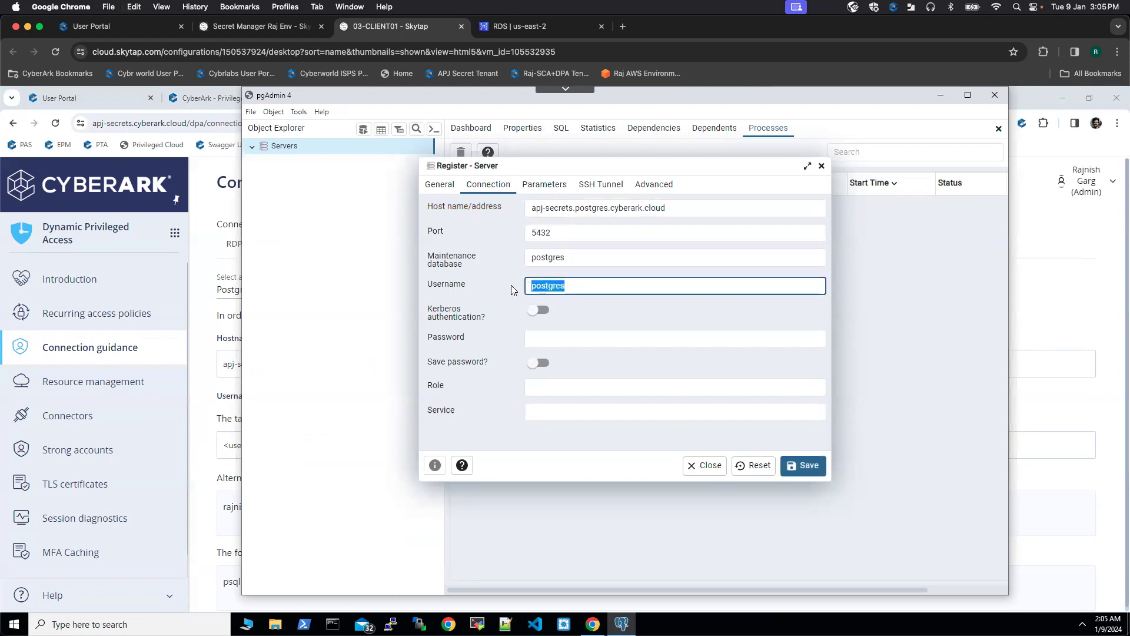
key("BackSpace")
left_click(1085, 293)
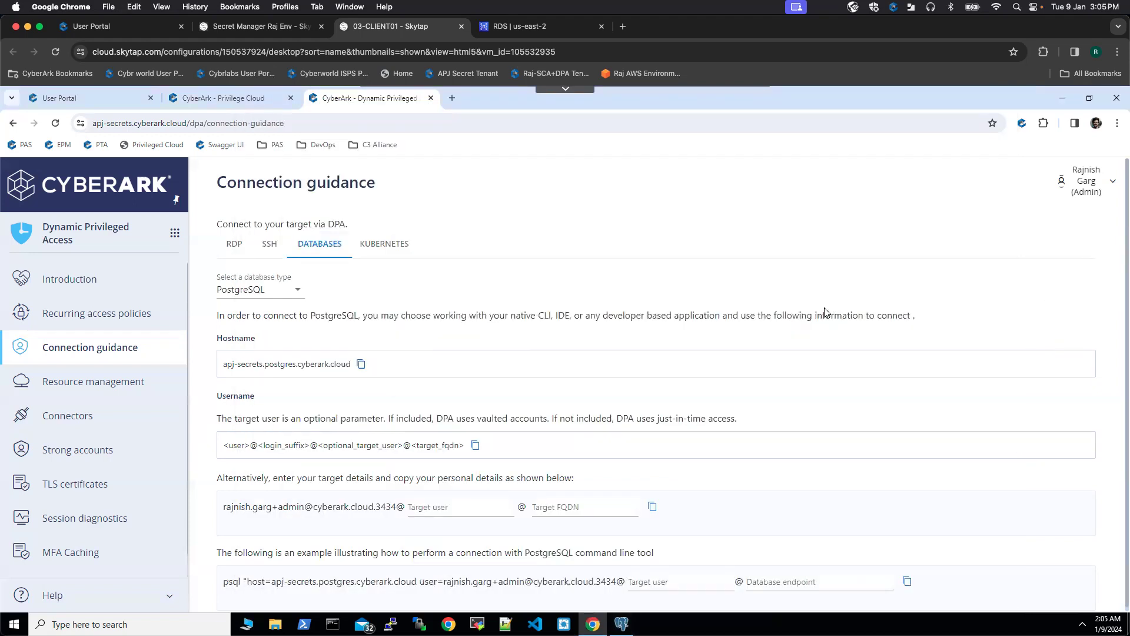
left_click(446, 507)
type("pos")
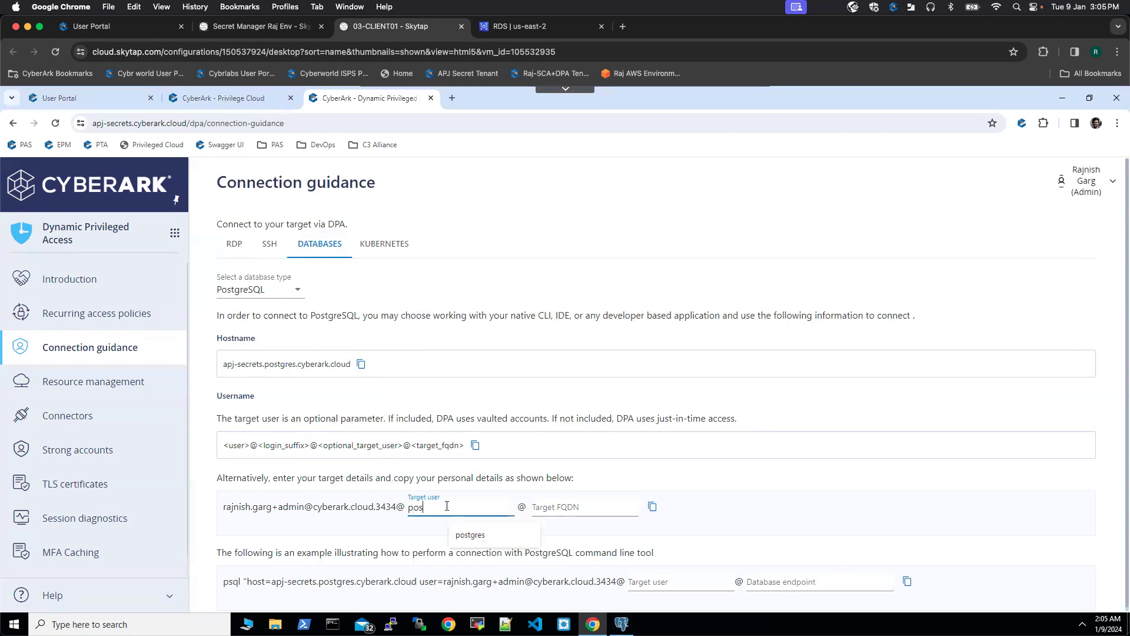
type("tgres")
left_click(572, 512)
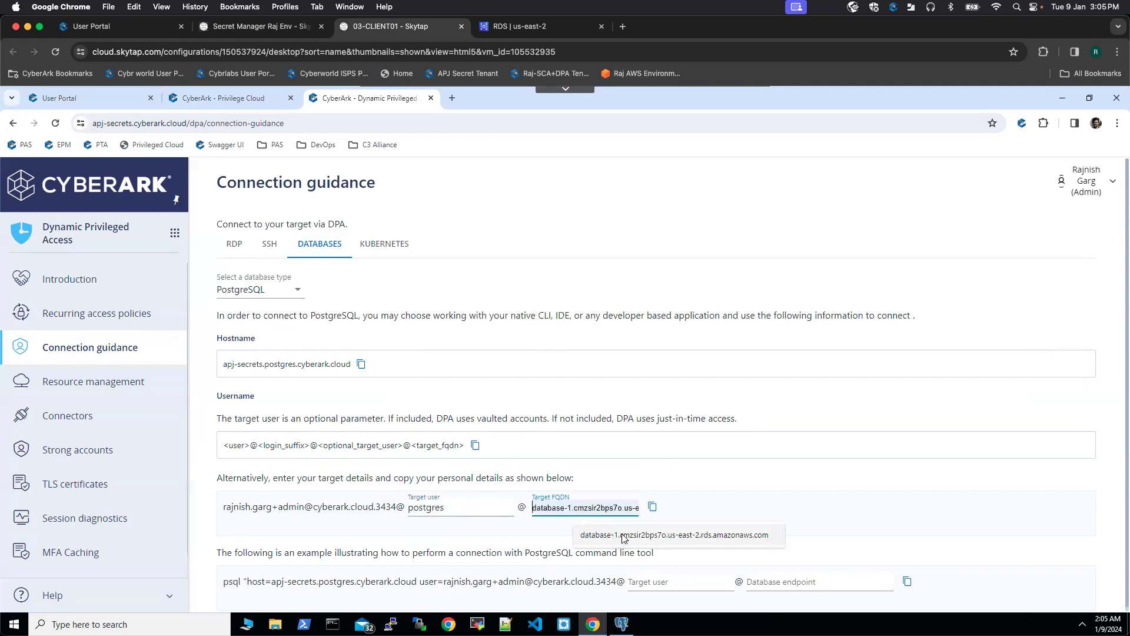
left_click(623, 538)
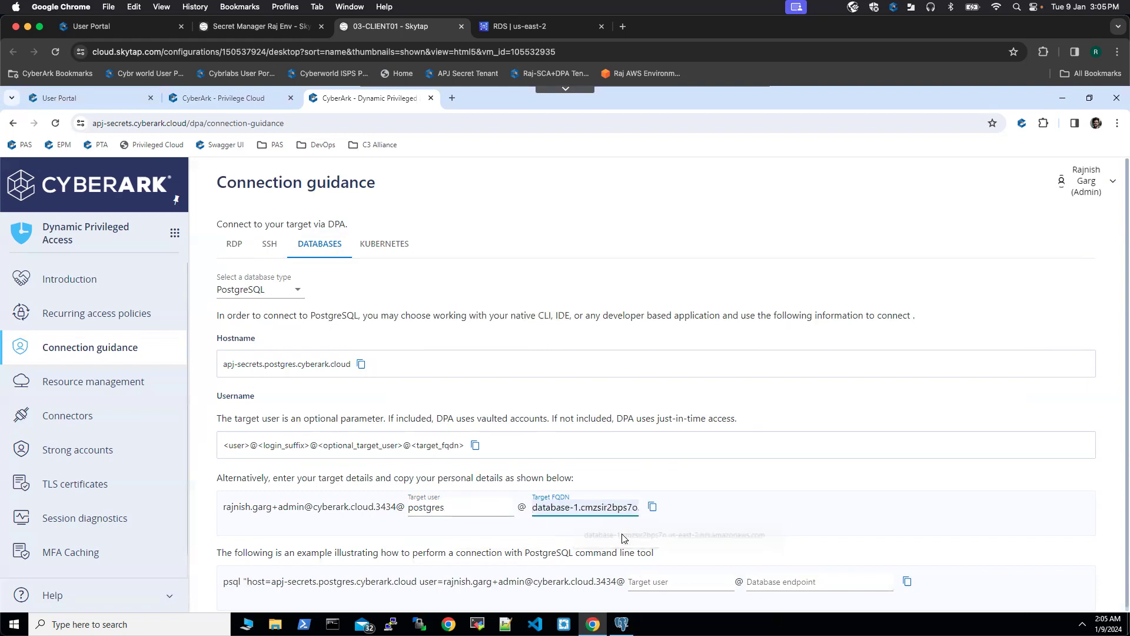
left_click(652, 510)
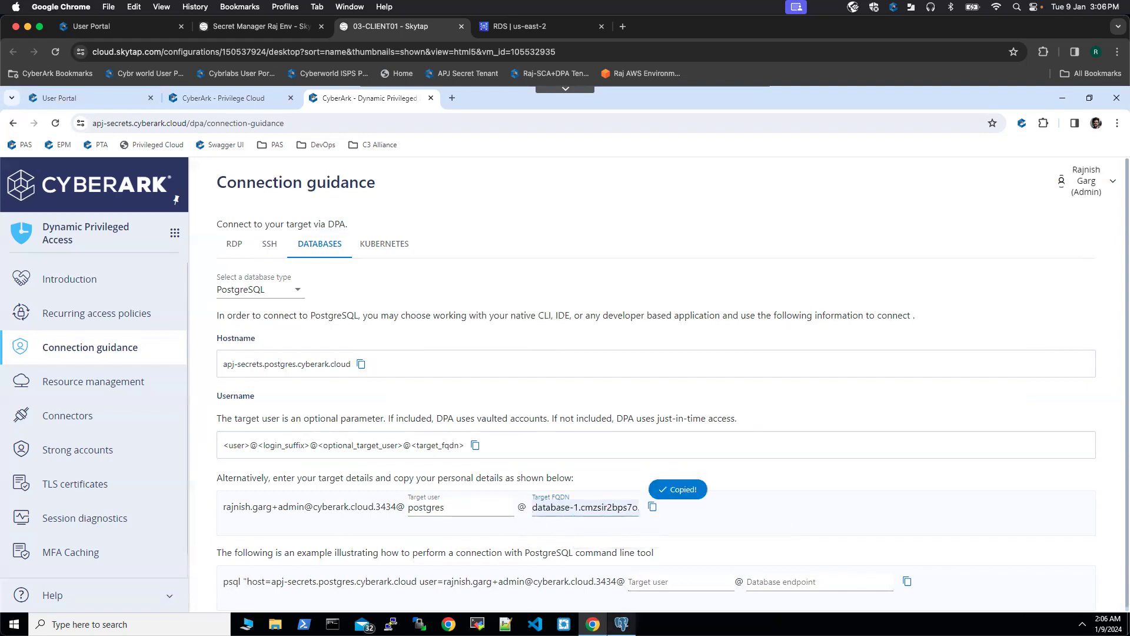
Paste the copied DPA login string as the pgAdmin server's username and enter the account password.
left_click(622, 624)
left_click(562, 283)
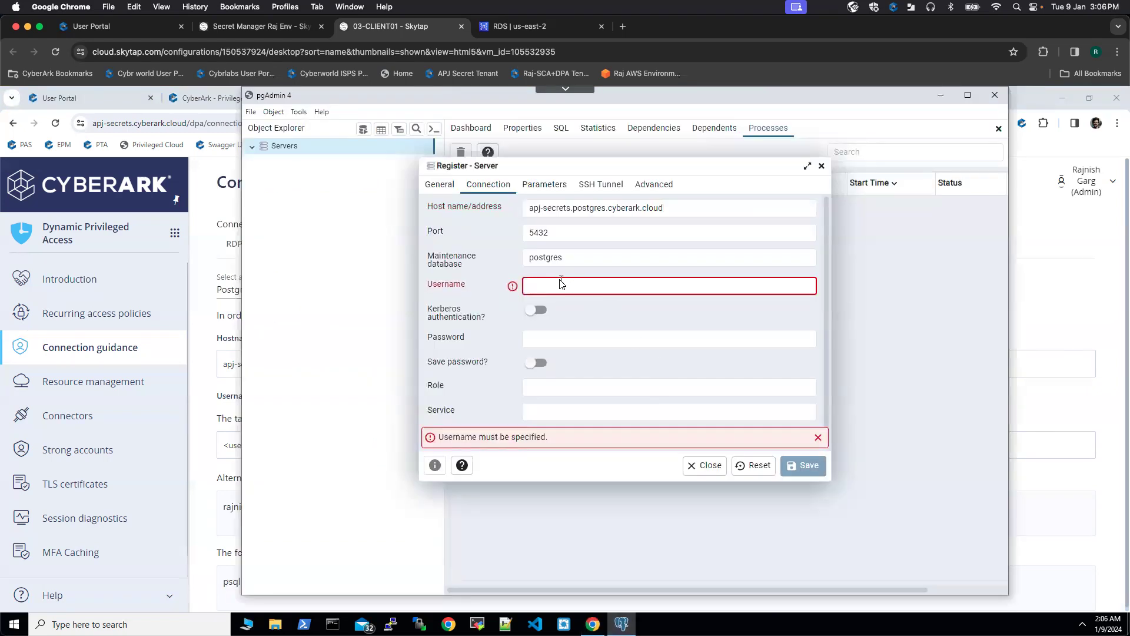
key("ctrl+v")
left_click(556, 340)
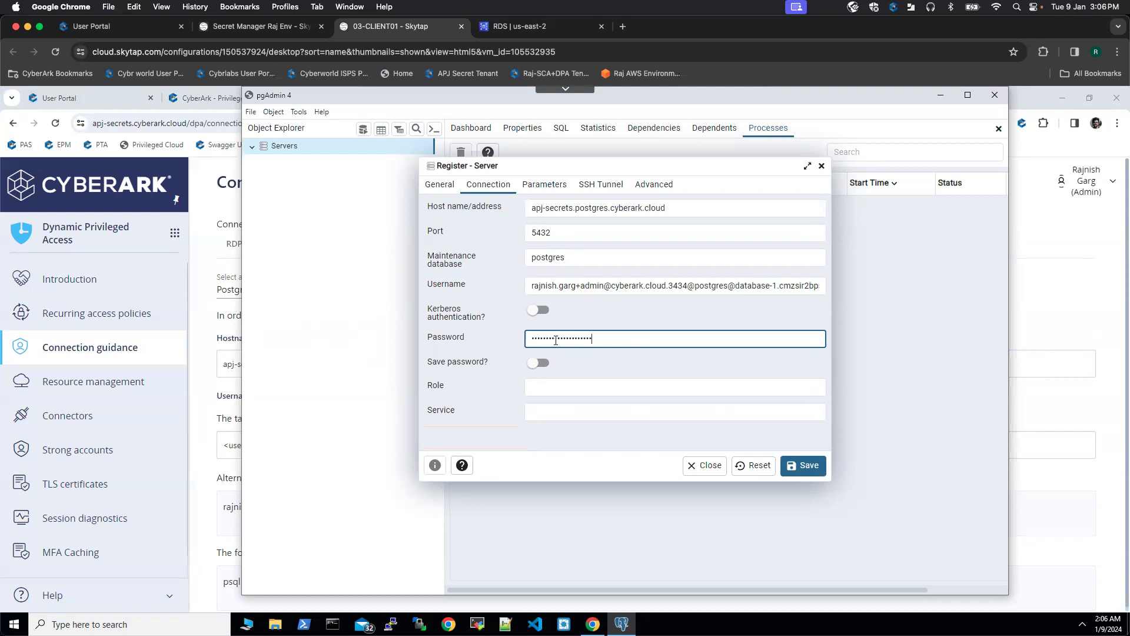
Set the server's connection timeout to 500 seconds and save the registration.
left_click(544, 186)
left_click(745, 279)
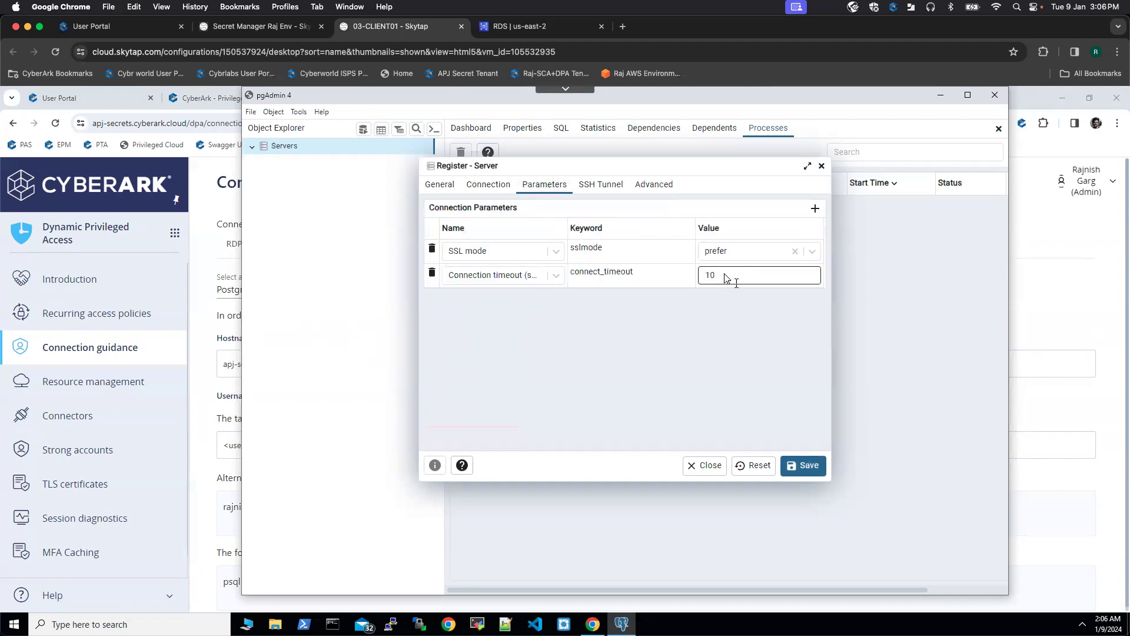
key("BackSpace")
key("BackSpace")
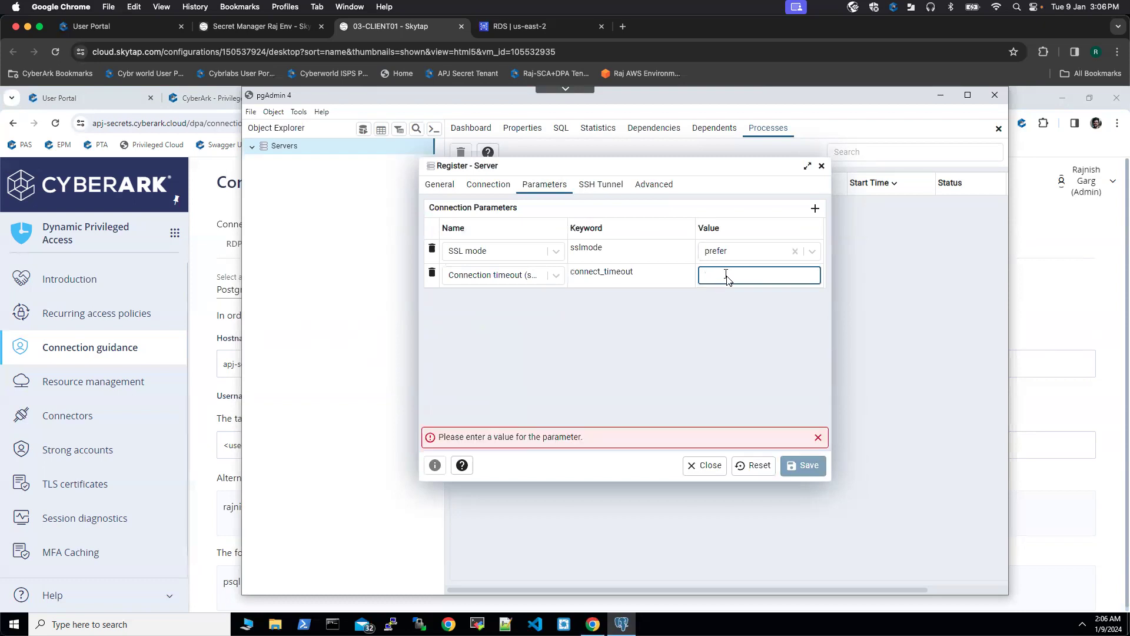
type("500")
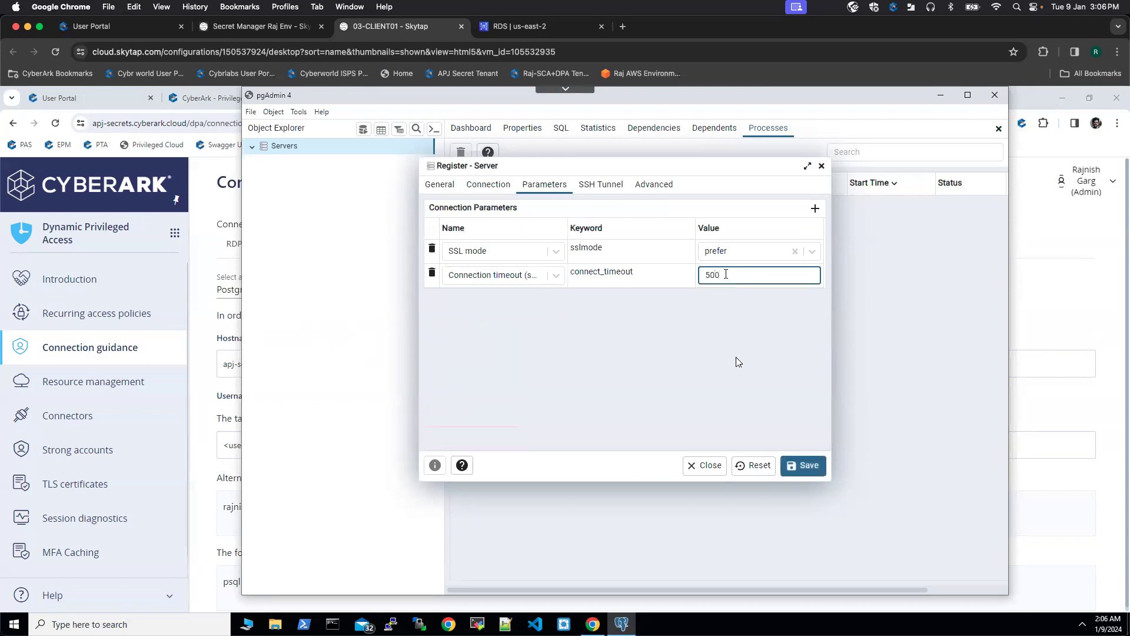
left_click(808, 467)
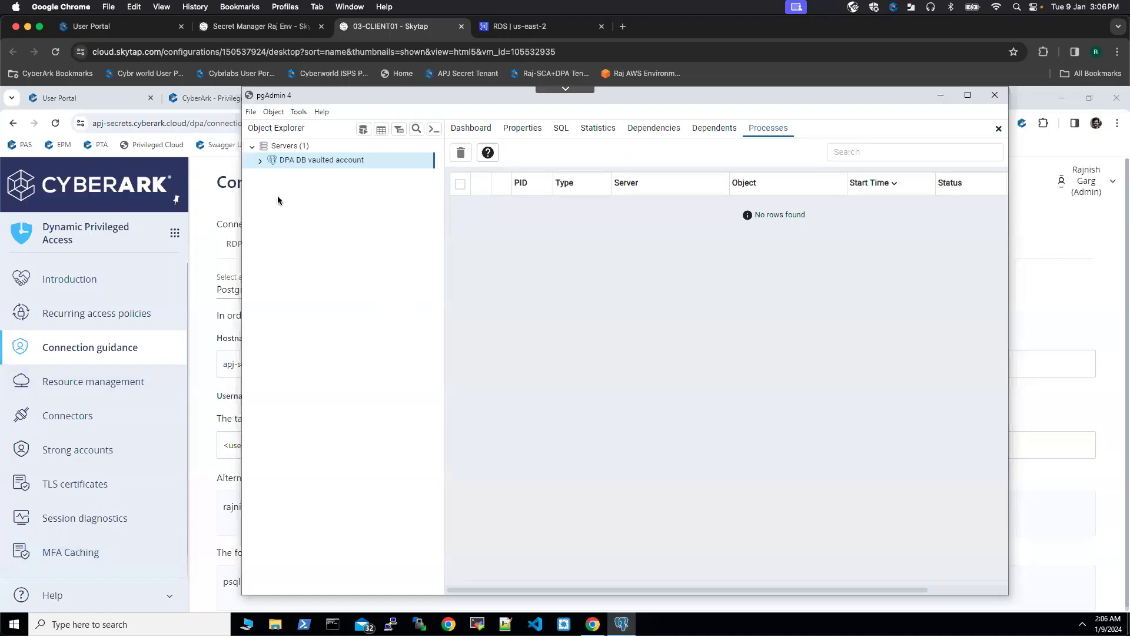
Expand the DPA DB vaulted account server and list its databases.
left_click(260, 162)
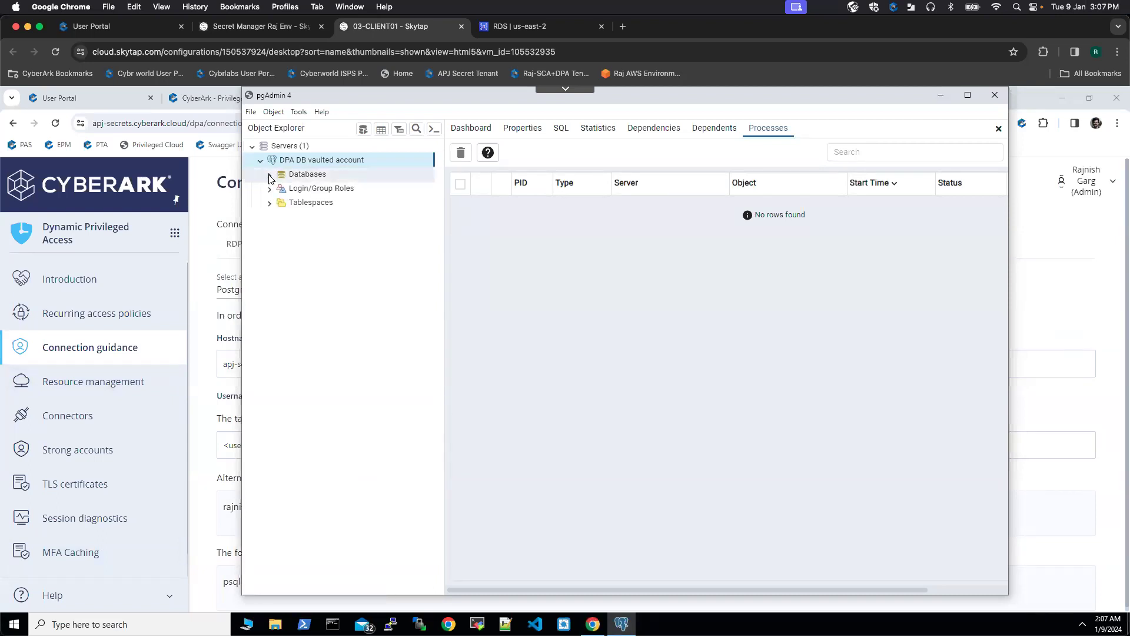
left_click(270, 176)
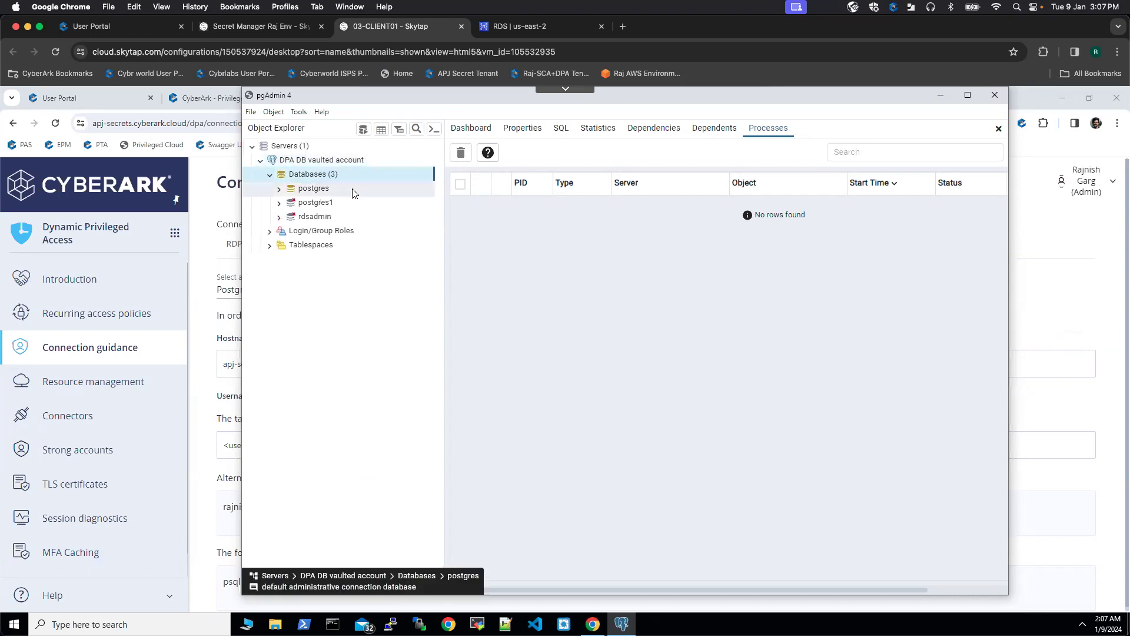
Expand the postgres database and run the query SELECT current_user; against it in the Query Tool.
left_click(279, 190)
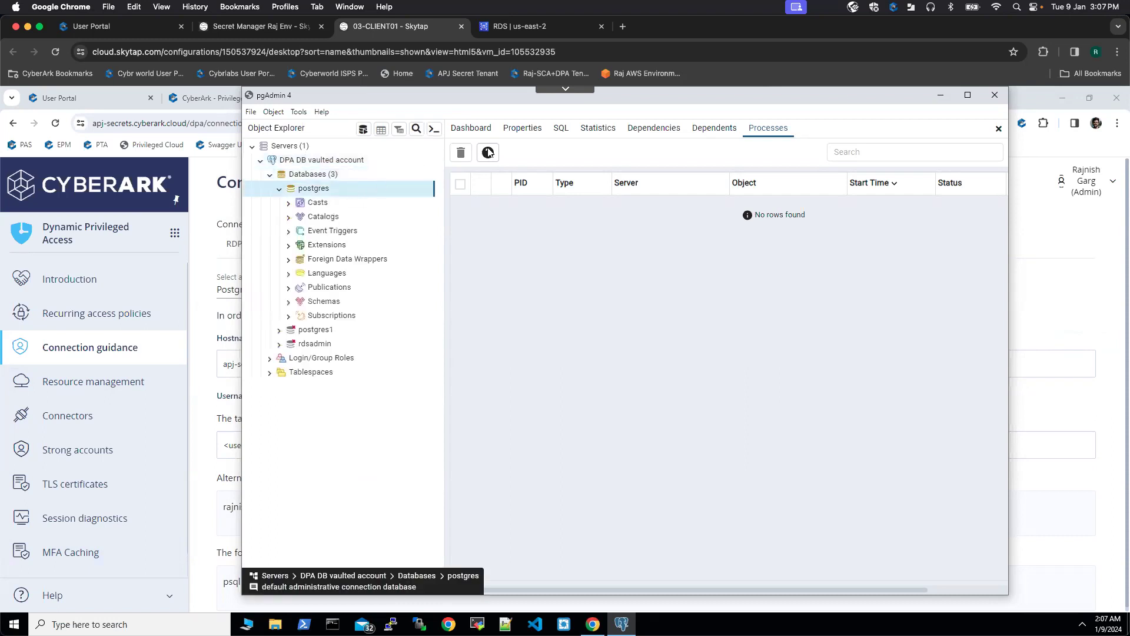
left_click(471, 129)
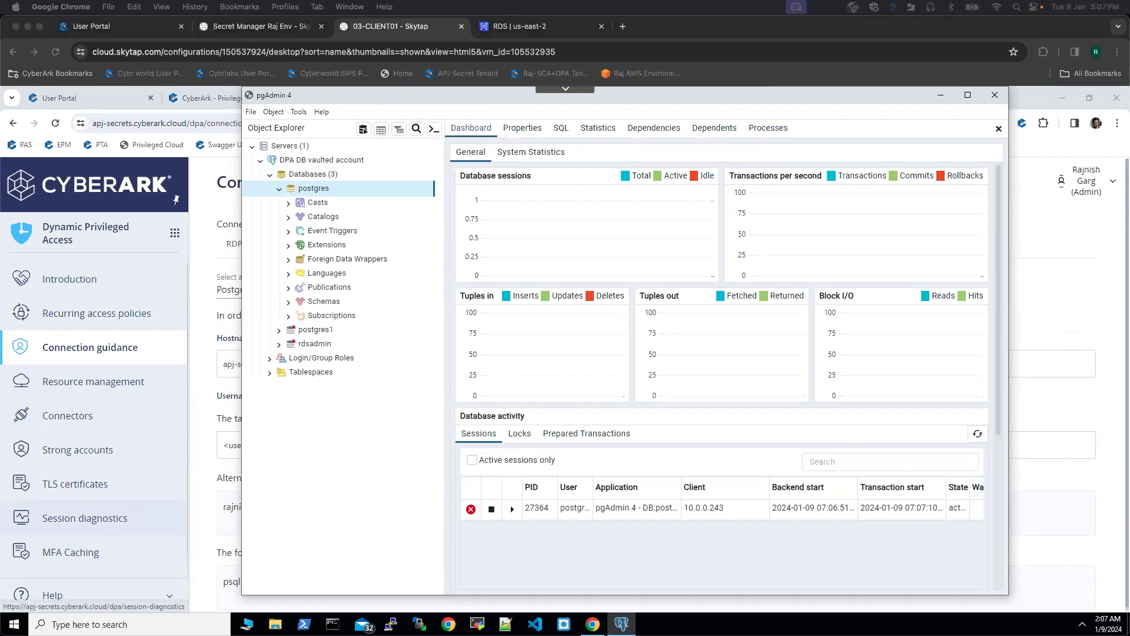
left_click(363, 131)
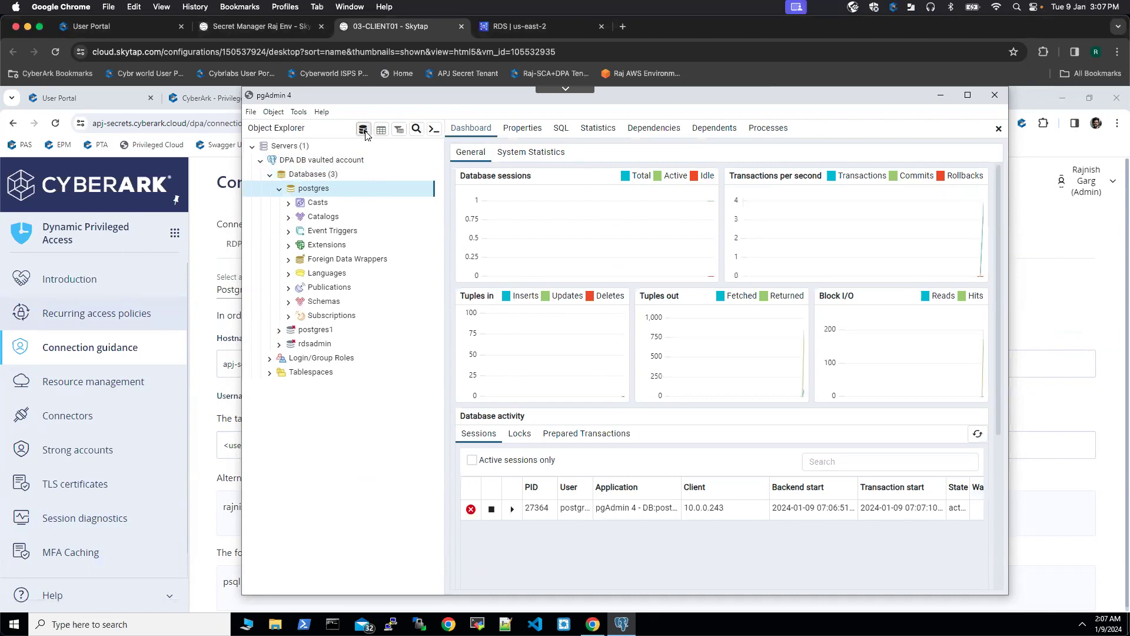
left_click(364, 131)
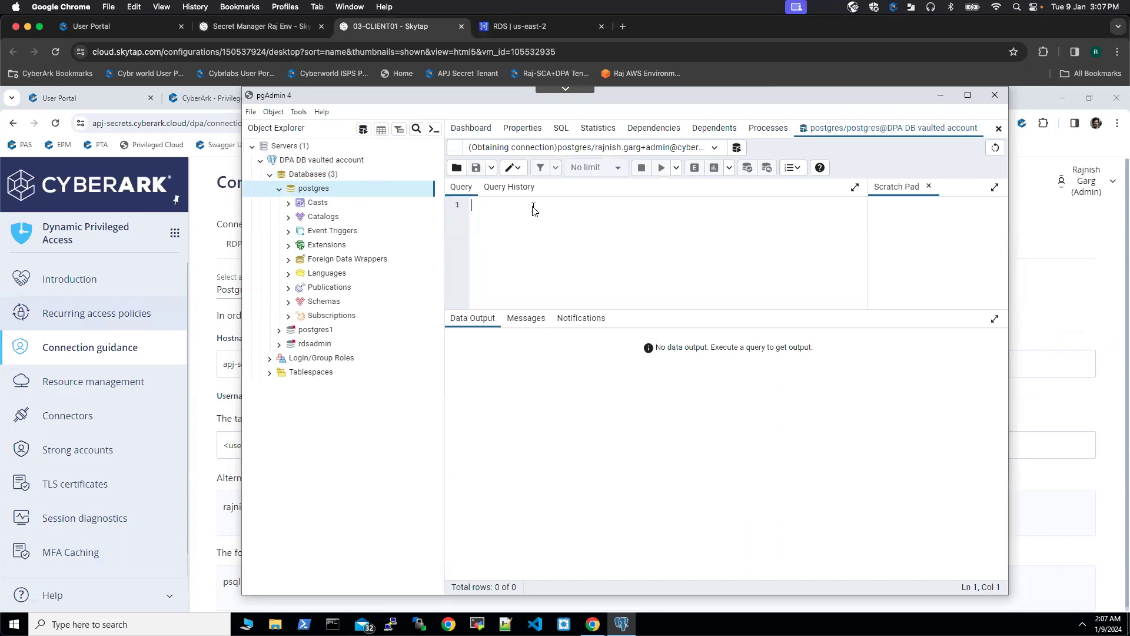
type("sELECT current_user;")
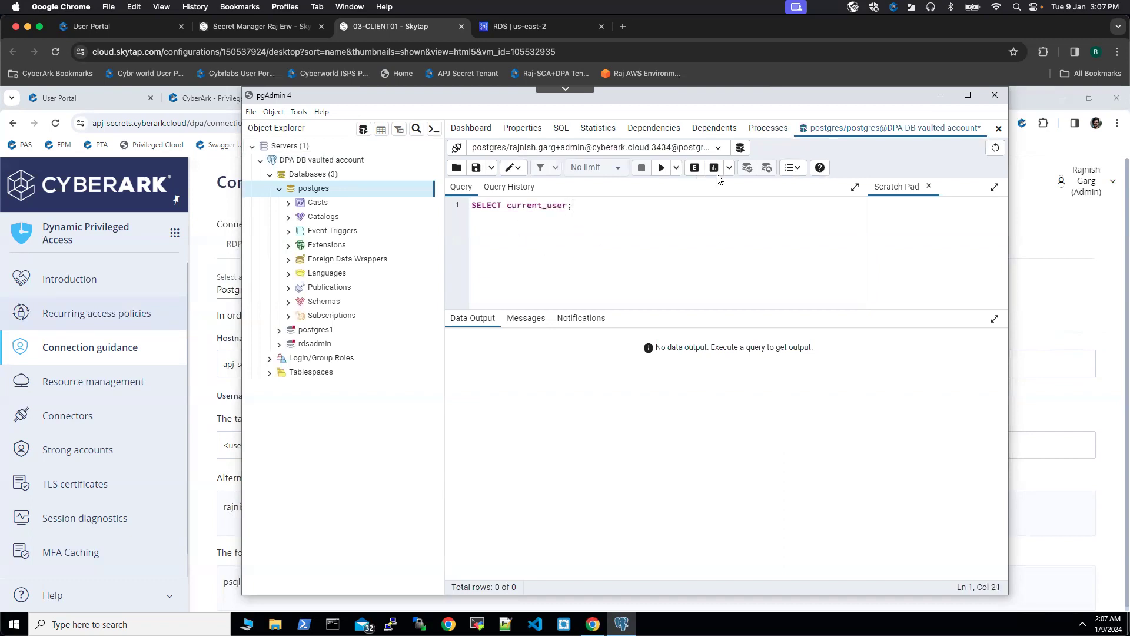
left_click(662, 167)
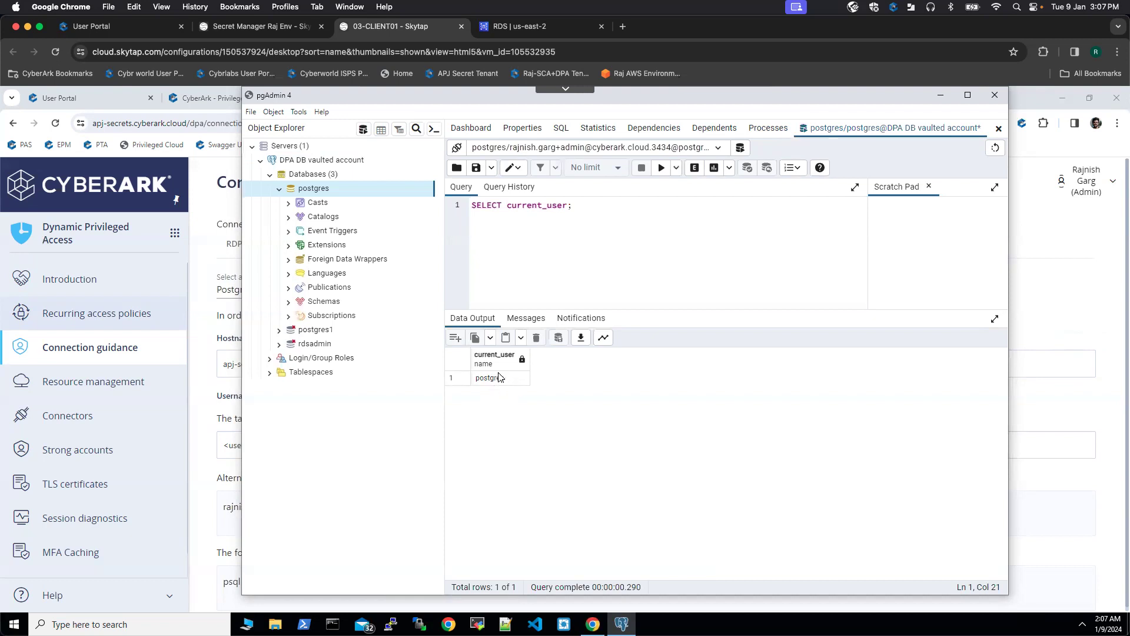
Replace the query with SELECT count(*) FROM pg_user; and execute it.
left_click_drag(580, 207, 465, 208)
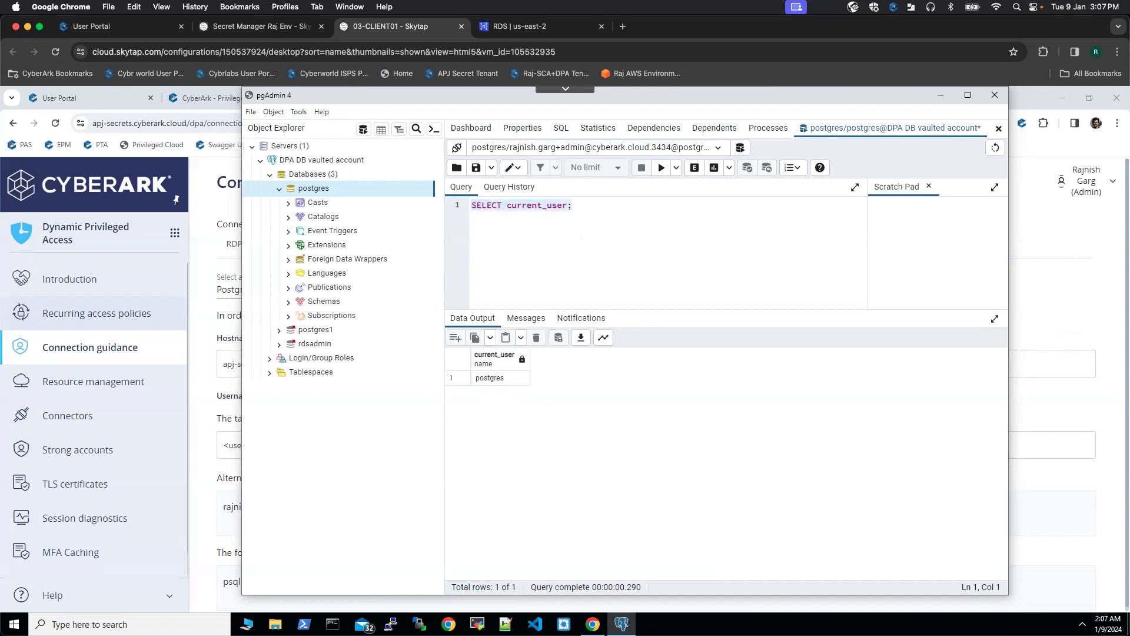
key("BackSpace")
type("sELECT count(*) FROM ")
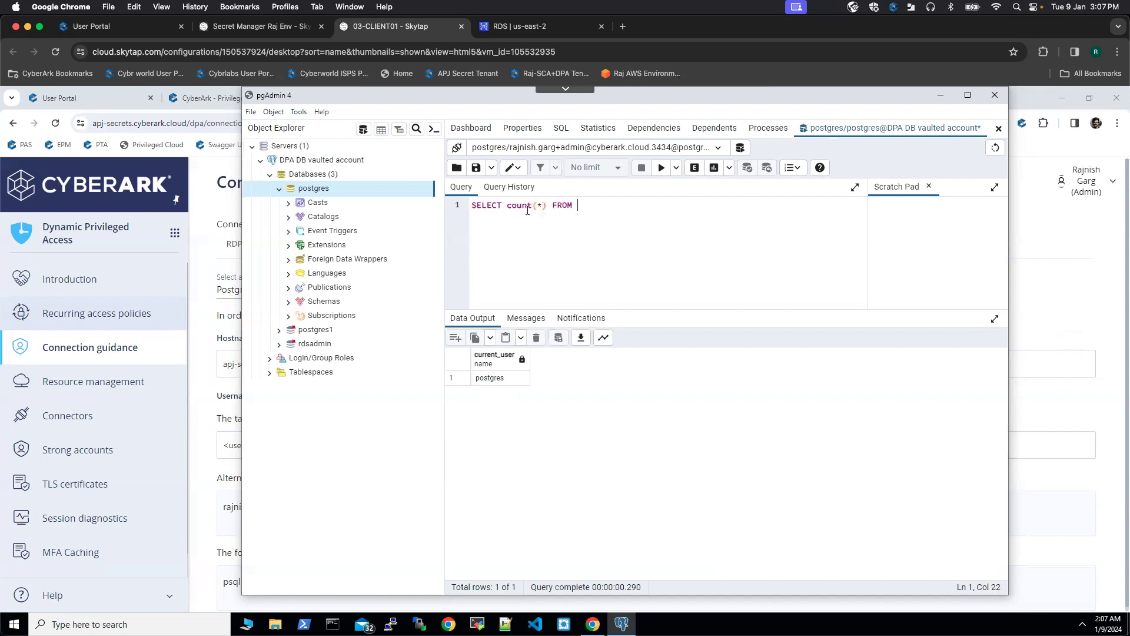
type("pg_user;")
left_click(661, 171)
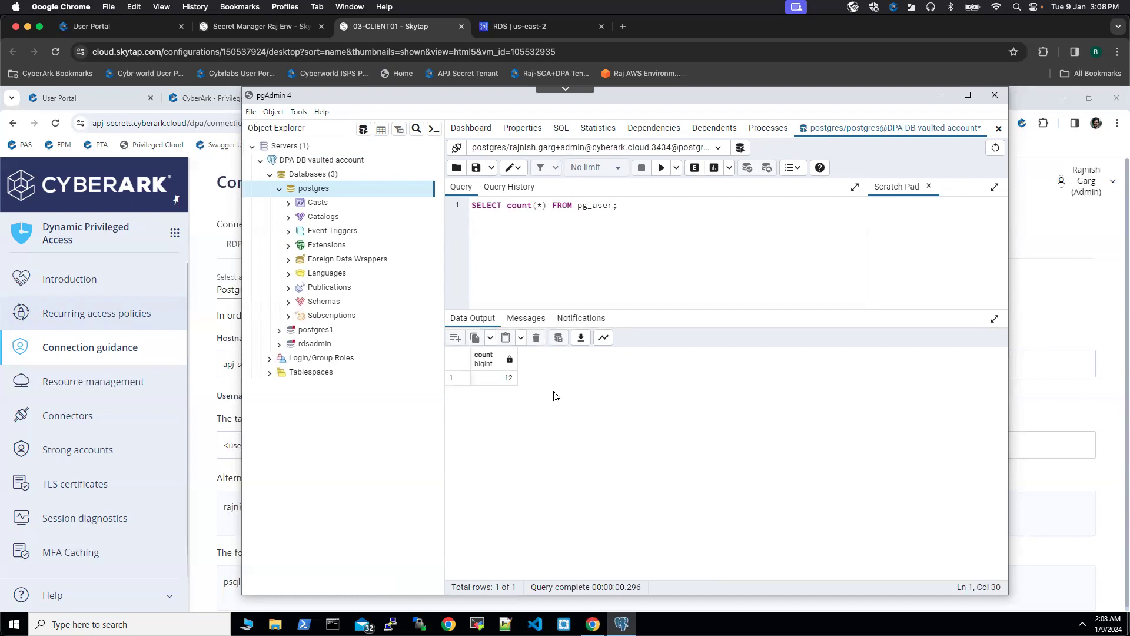
Disconnect from the DPA DB vaulted account server.
right_click(340, 193)
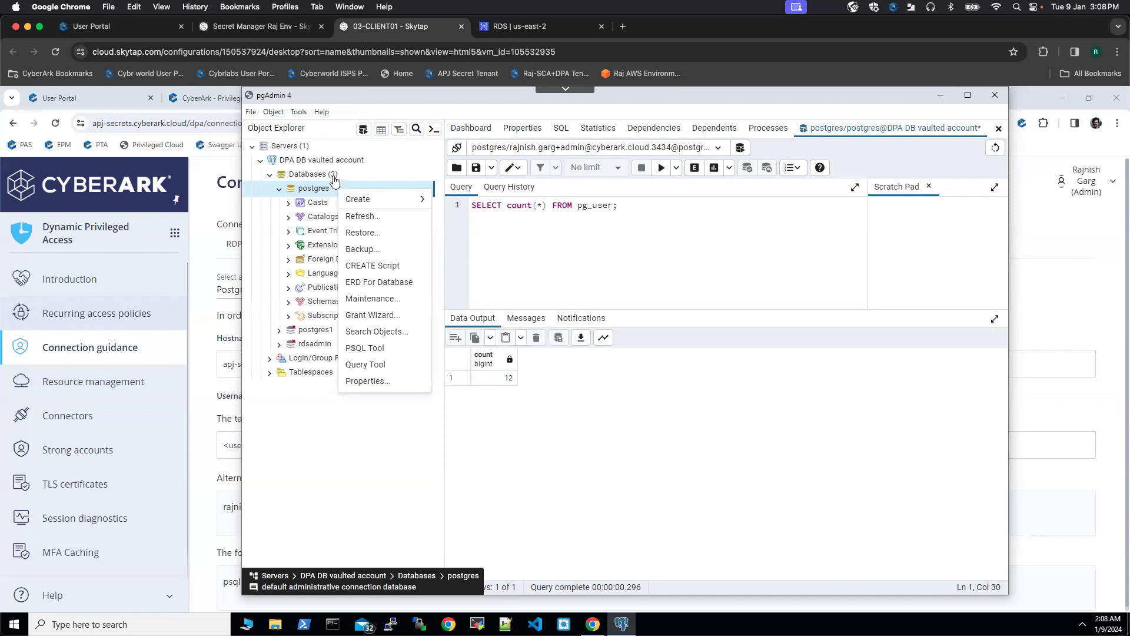
left_click(340, 160)
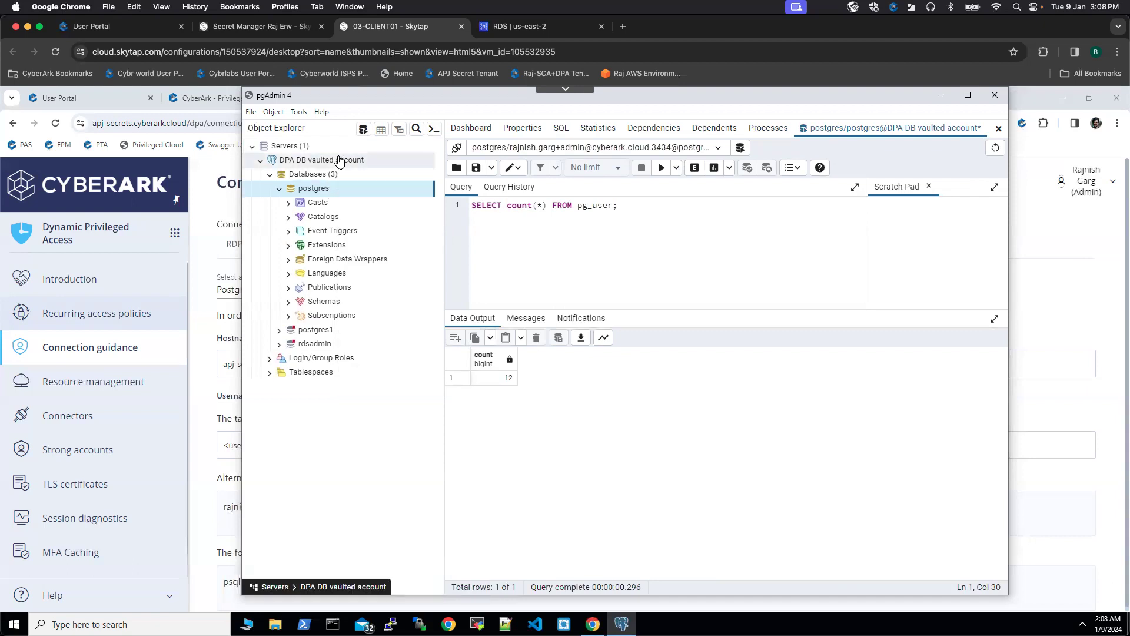
right_click(340, 161)
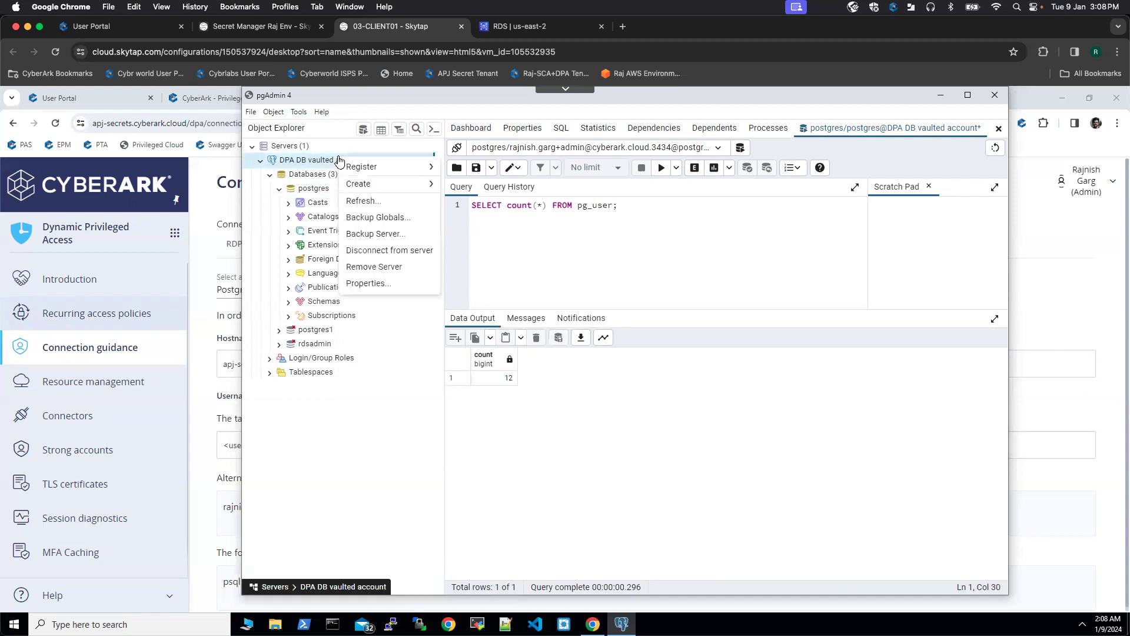
left_click(389, 250)
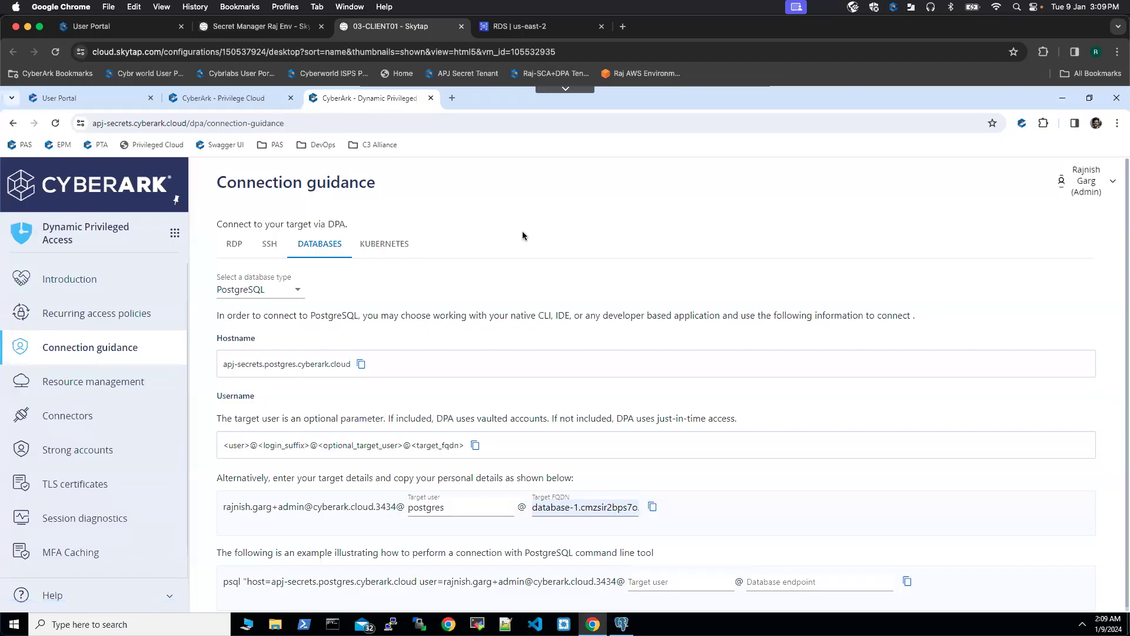
Switch from Dynamic Privileged Access to the CyberArk Audit service and open its session monitoring list.
left_click(175, 235)
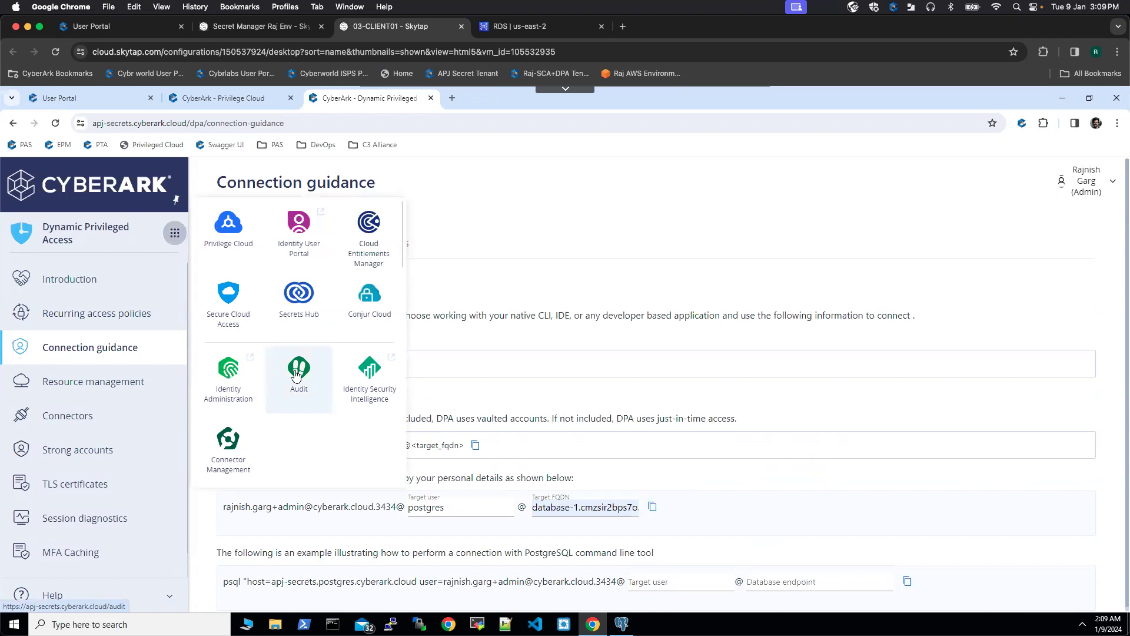
left_click(297, 376)
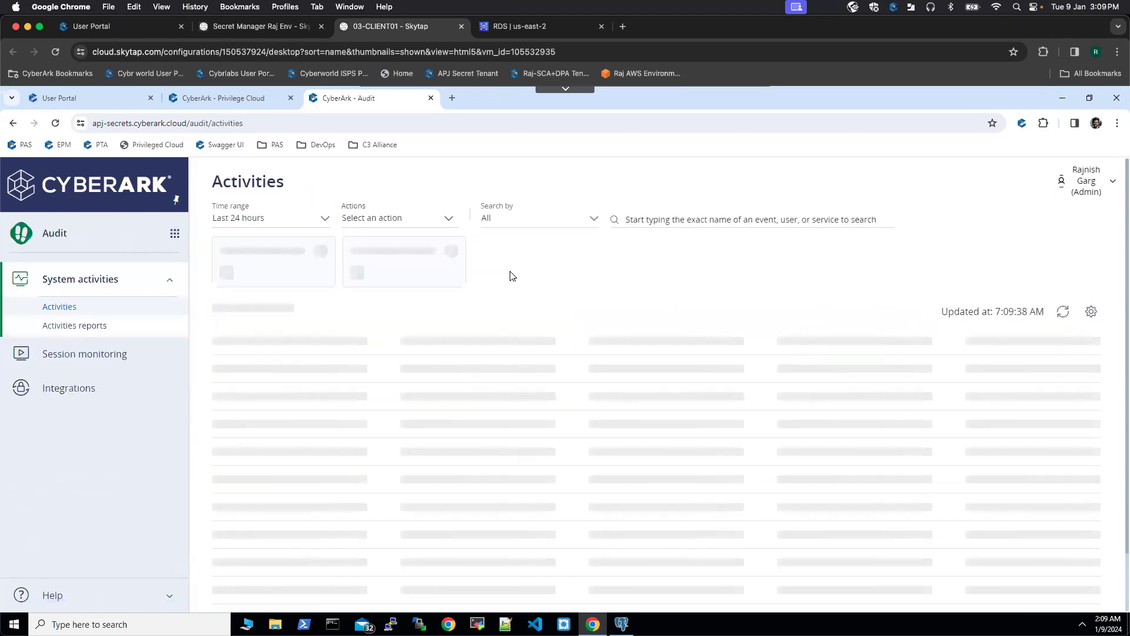
left_click(85, 355)
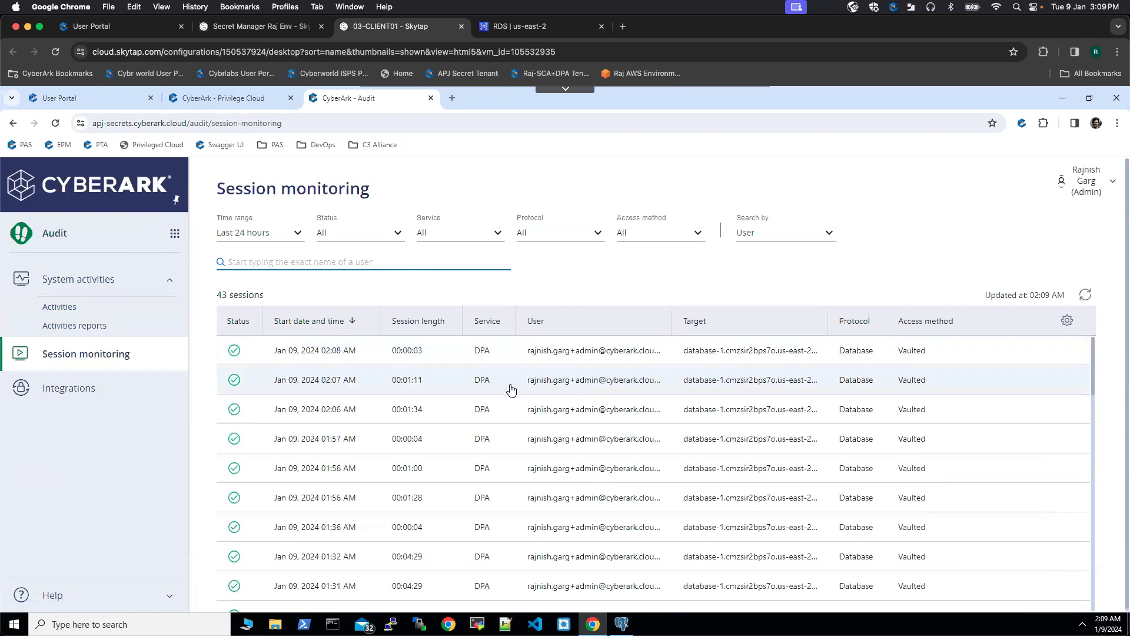
Examine the details of the Jan 09, 2024 02:07 AM database session and its recorded commands, highlighting the pg_user count and current_user queries.
left_click(372, 383)
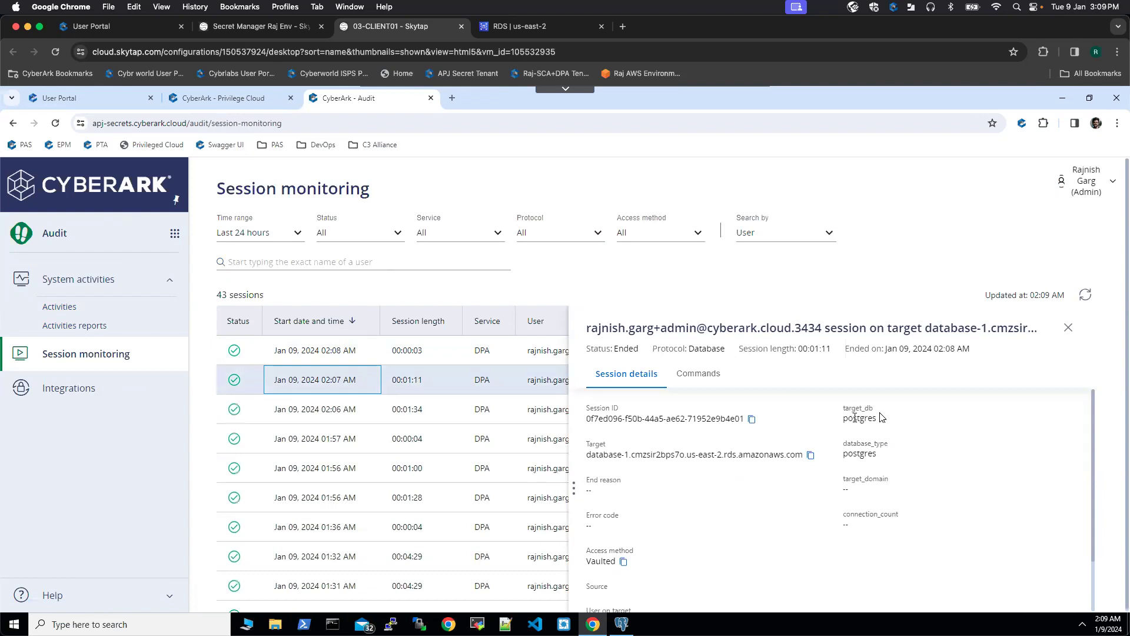
scroll(756, 513, "down", 2)
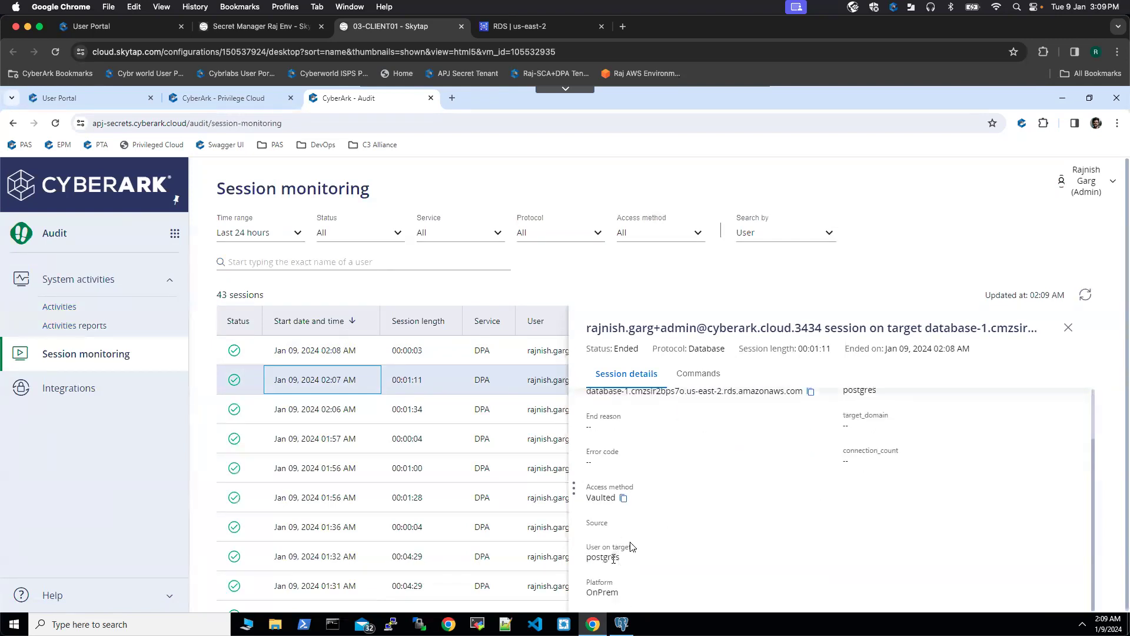
left_click(693, 379)
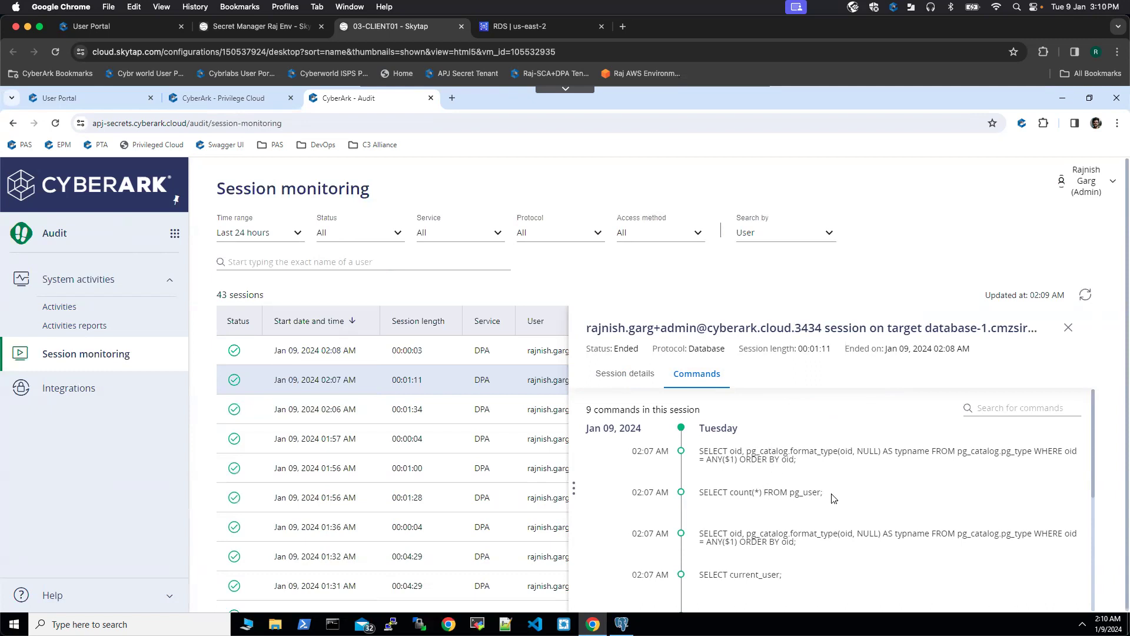
left_click_drag(825, 494, 696, 495)
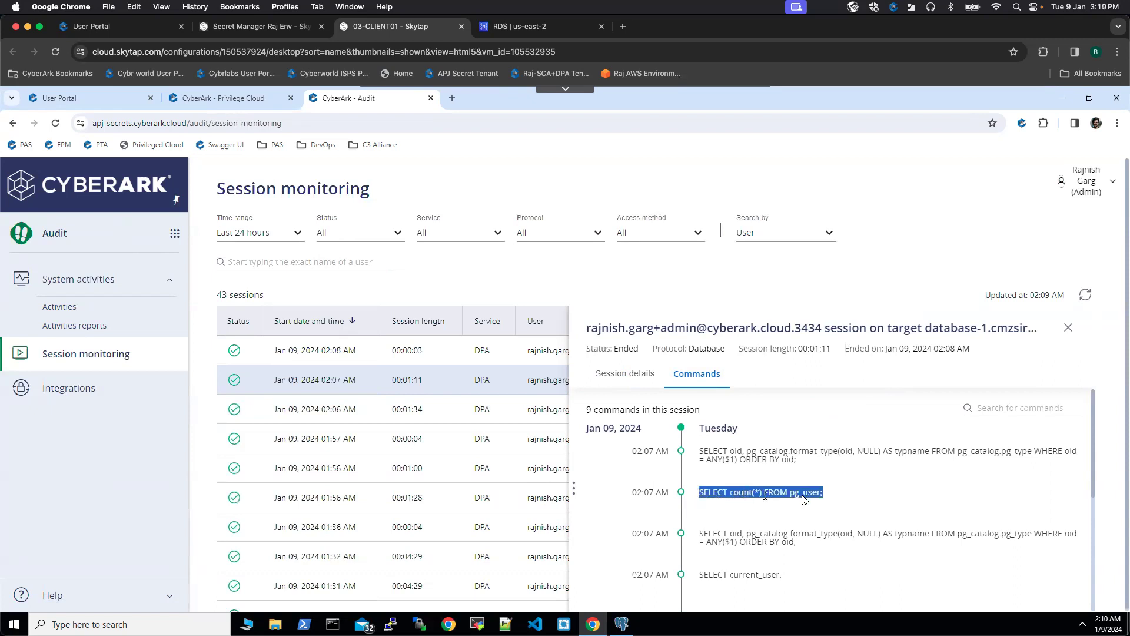
left_click_drag(783, 574, 695, 575)
left_click(811, 575)
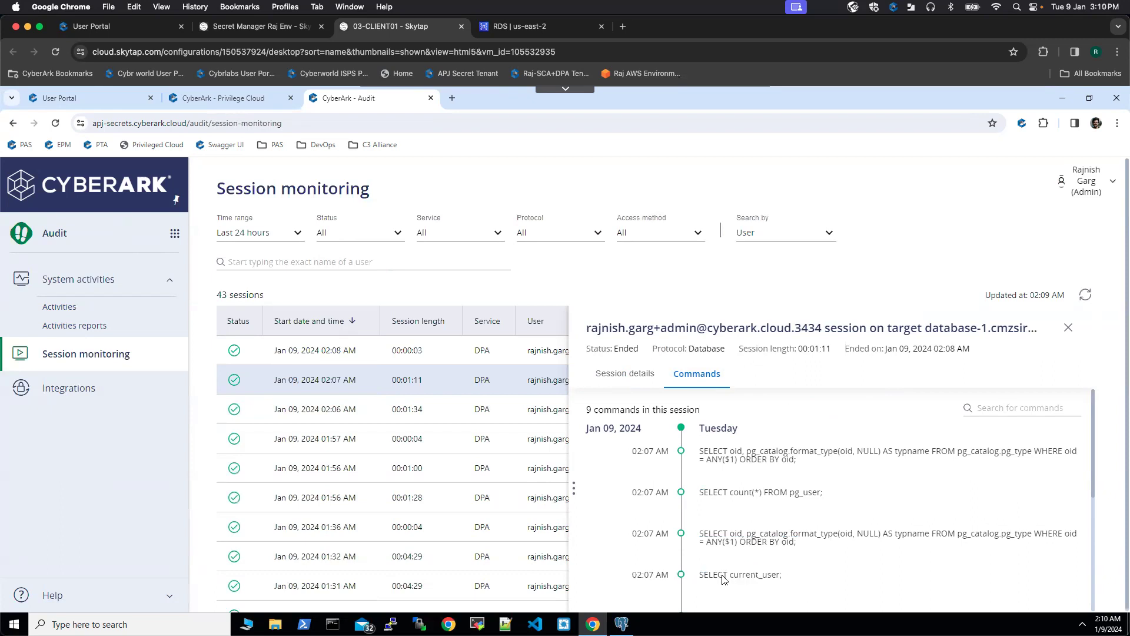